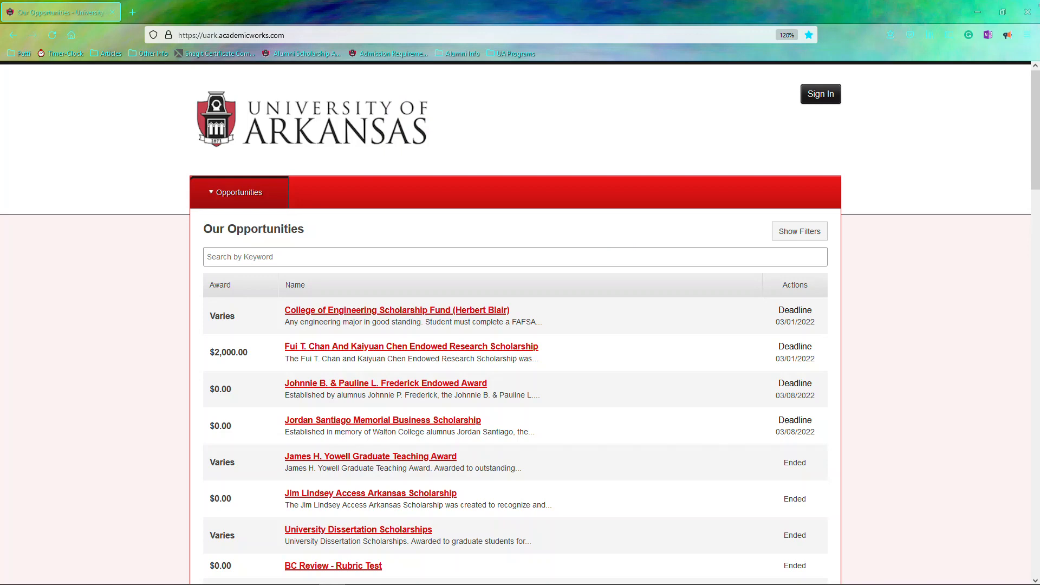
Go to the site's sign-in page and choose the References and Reviewers sign-in.
click(818, 100)
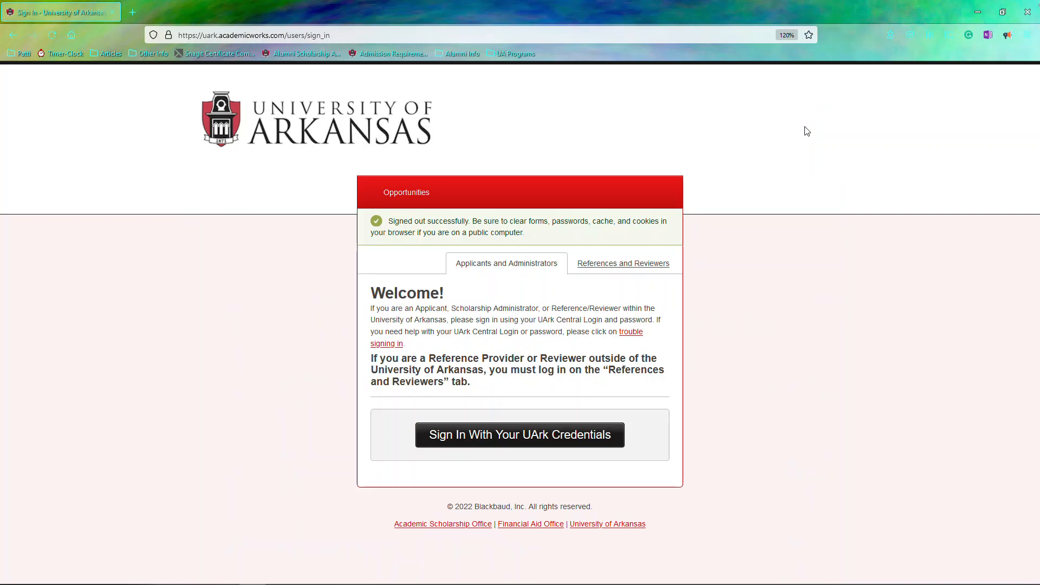
click(632, 271)
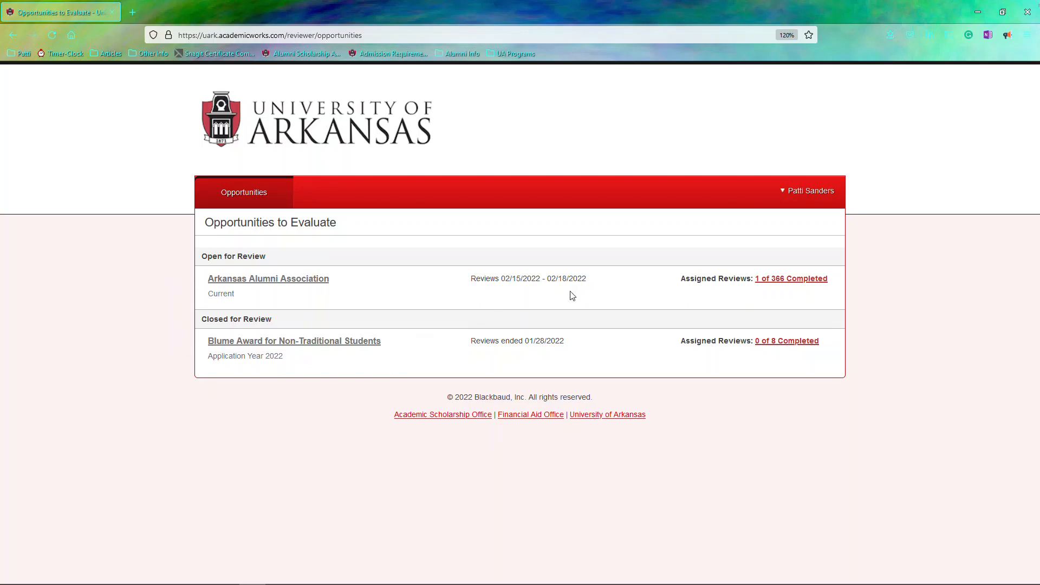
Open the assigned reviews for Arkansas Alumni Association and begin the first applicant's review in side-by-side view.
click(779, 283)
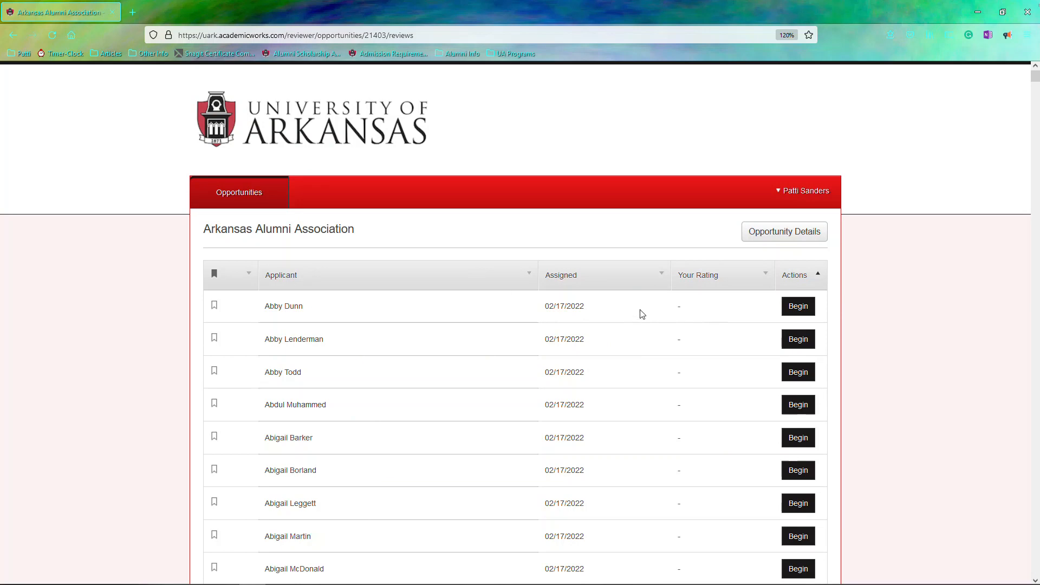
click(797, 313)
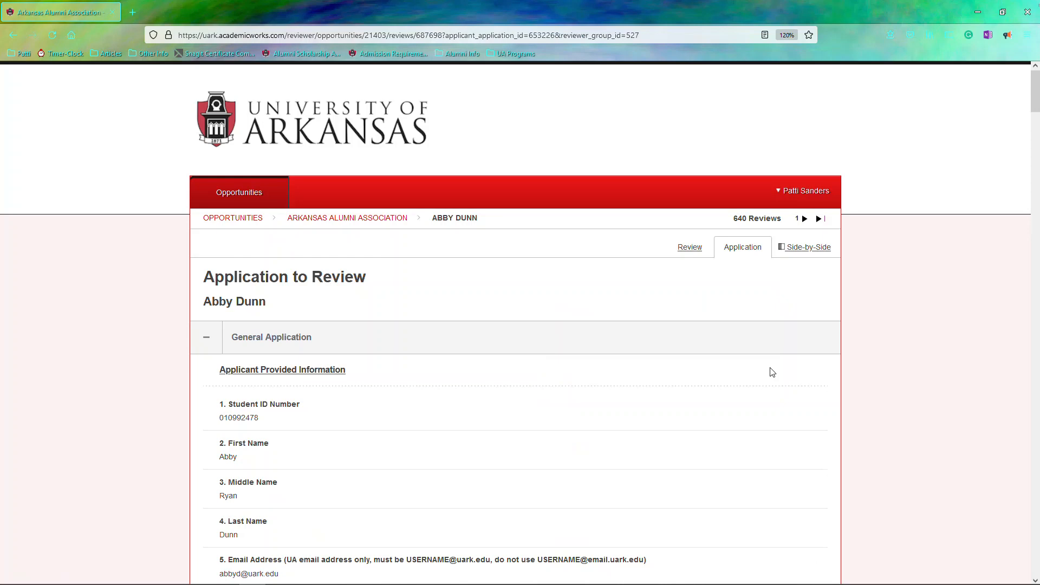
click(802, 248)
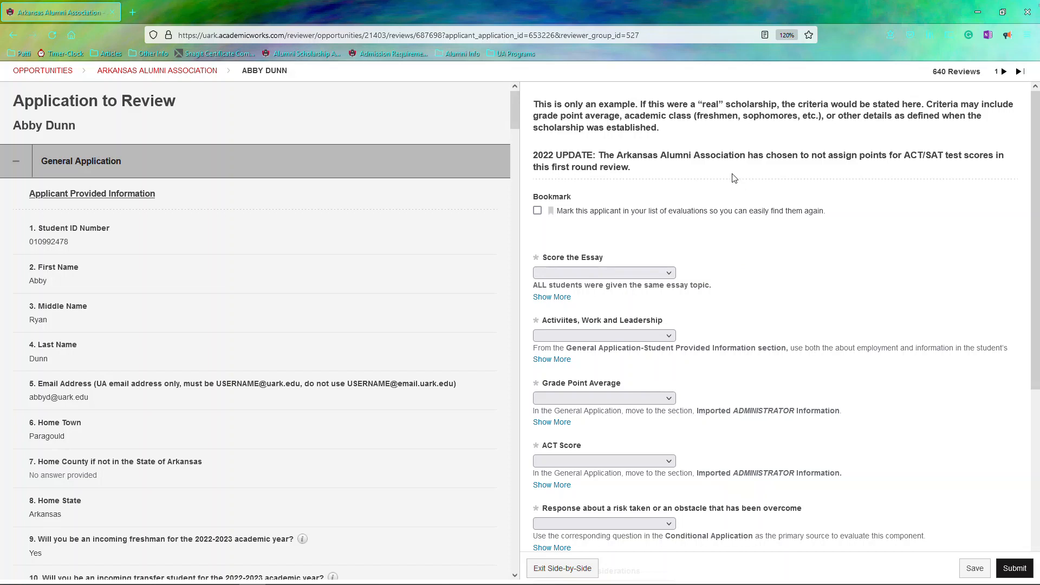
View the applicant's essay document from question 32 of the General Application, read through it and close it.
scroll(587, 276, down, 1)
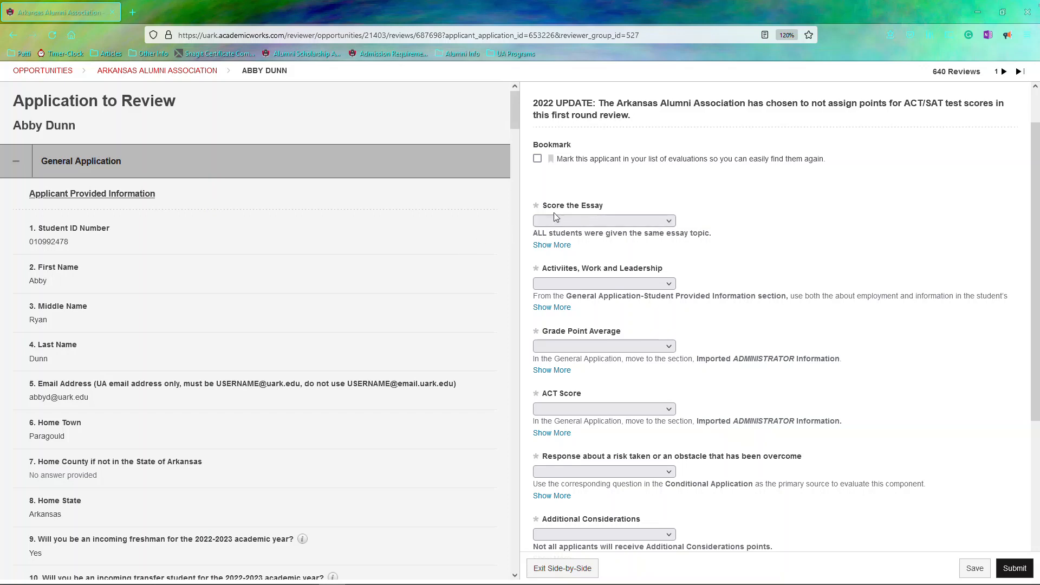
scroll(331, 246, down, 3)
scroll(326, 254, down, 10)
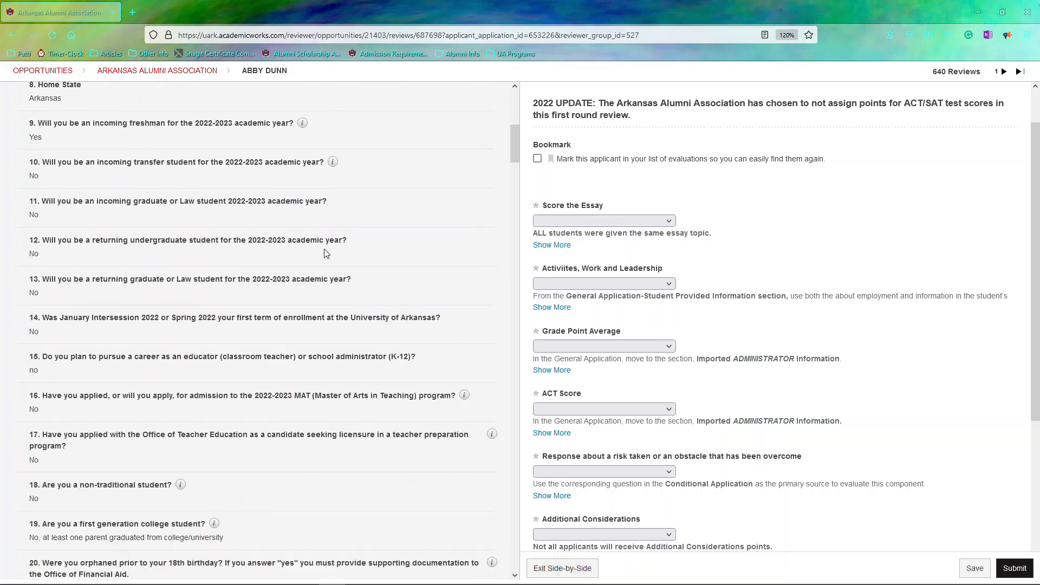
scroll(326, 253, down, 10)
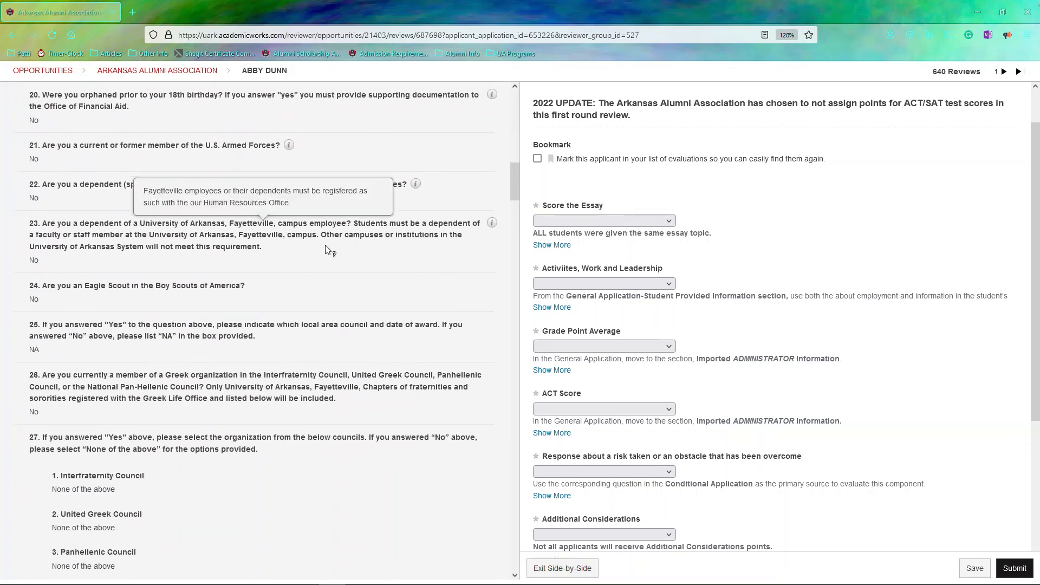
scroll(291, 245, down, 3)
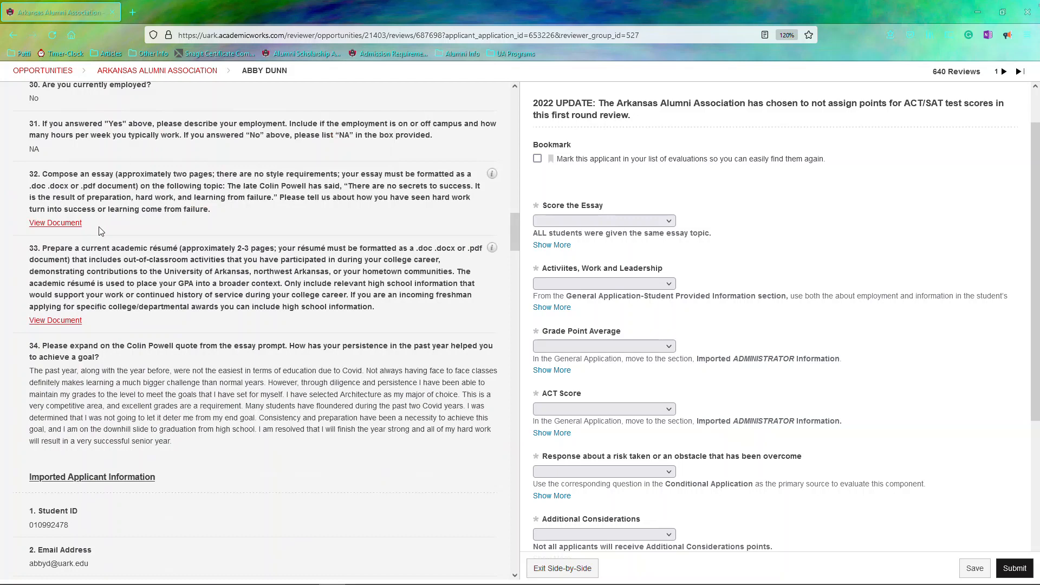
click(73, 224)
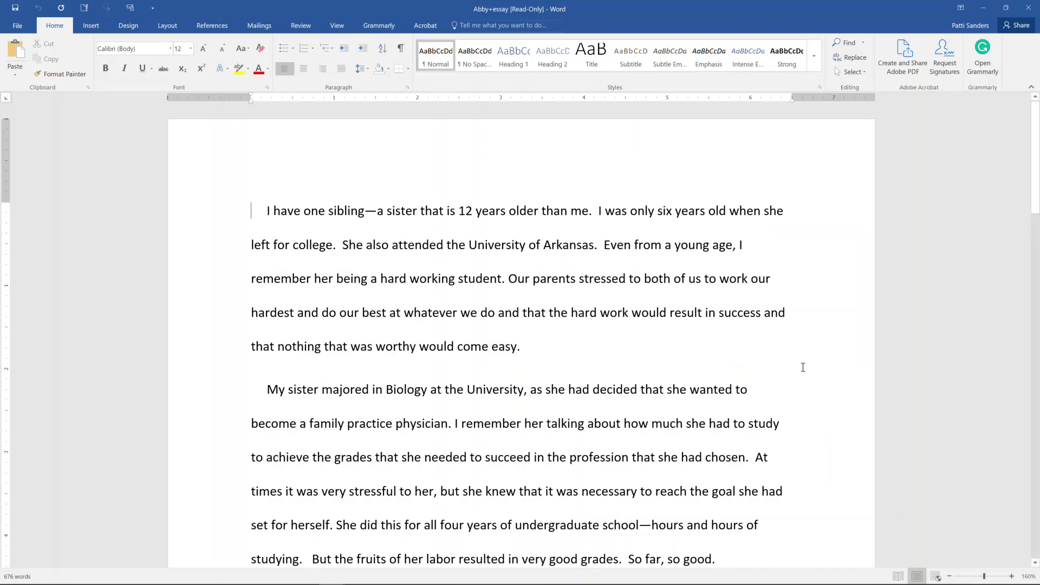
scroll(802, 367, down, 5)
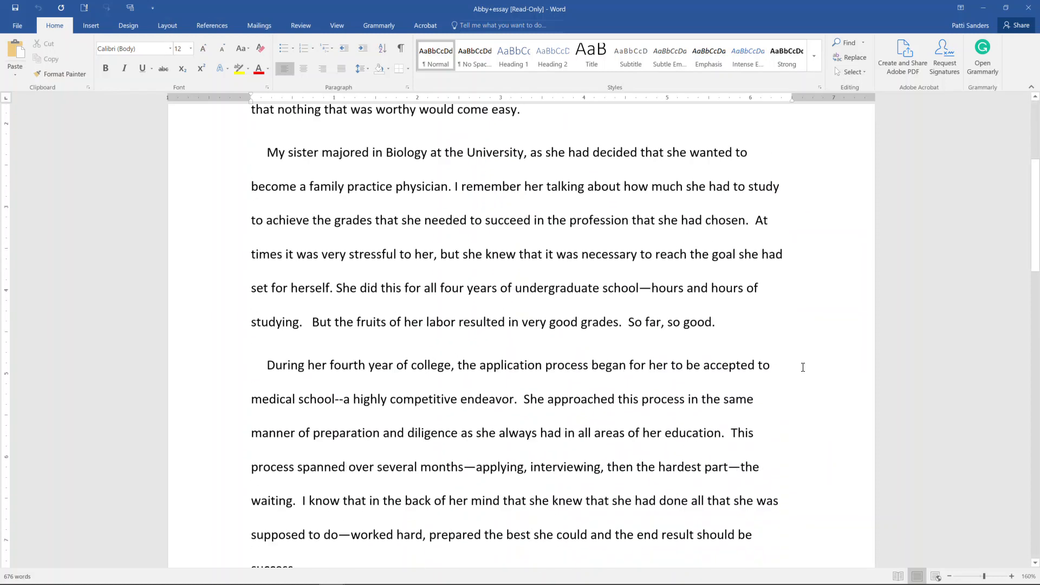
scroll(802, 367, down, 1)
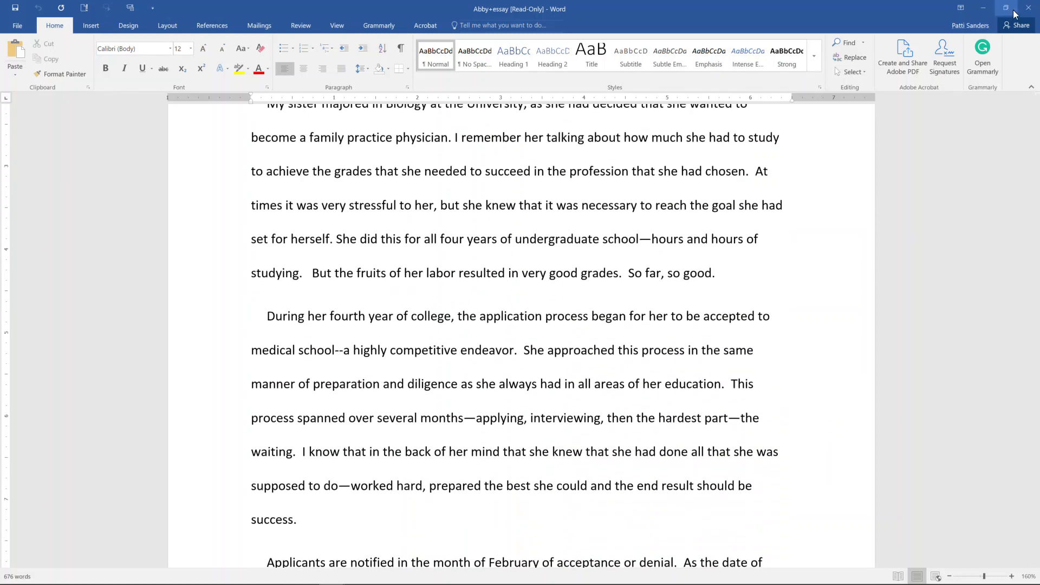
click(1030, 11)
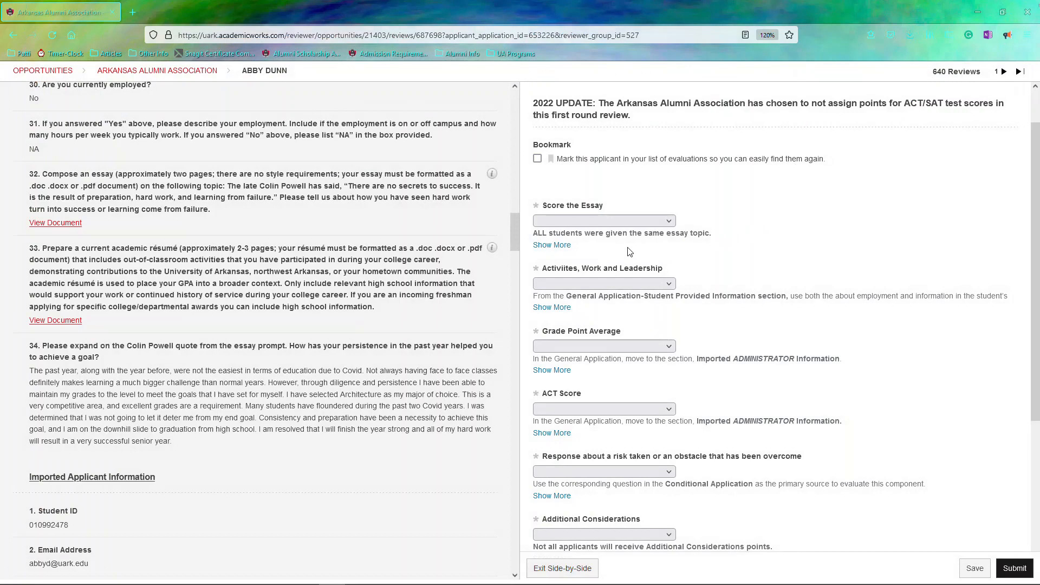
Expand the essay scoring guidelines and set Score the Essay to 13.0.
click(567, 248)
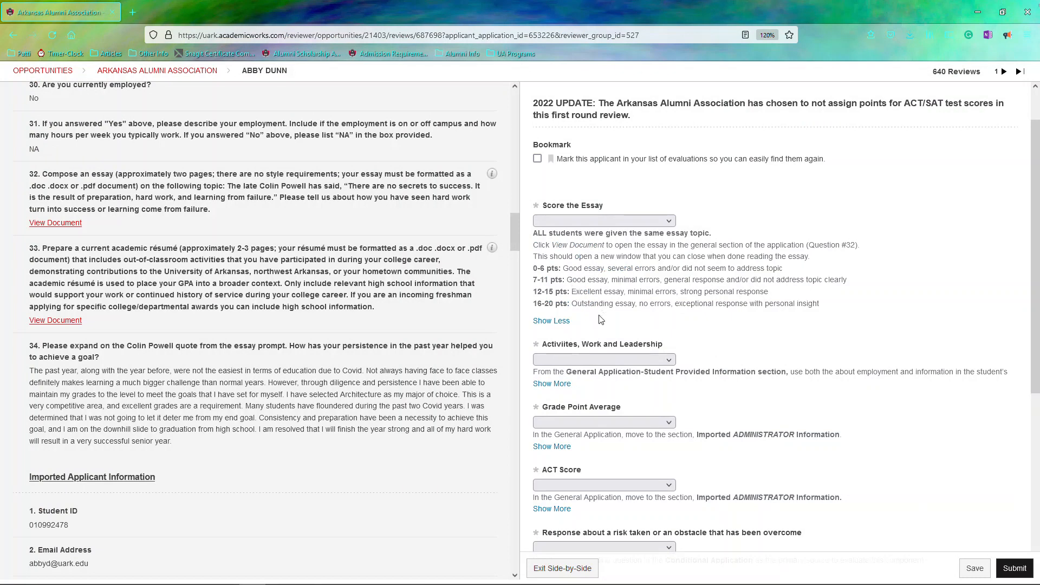
click(668, 223)
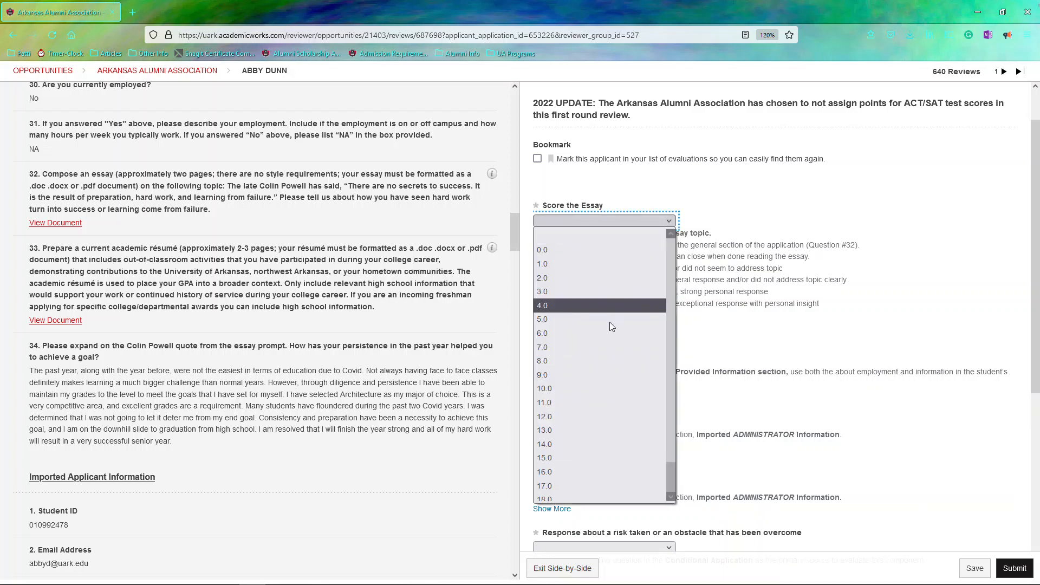
click(567, 430)
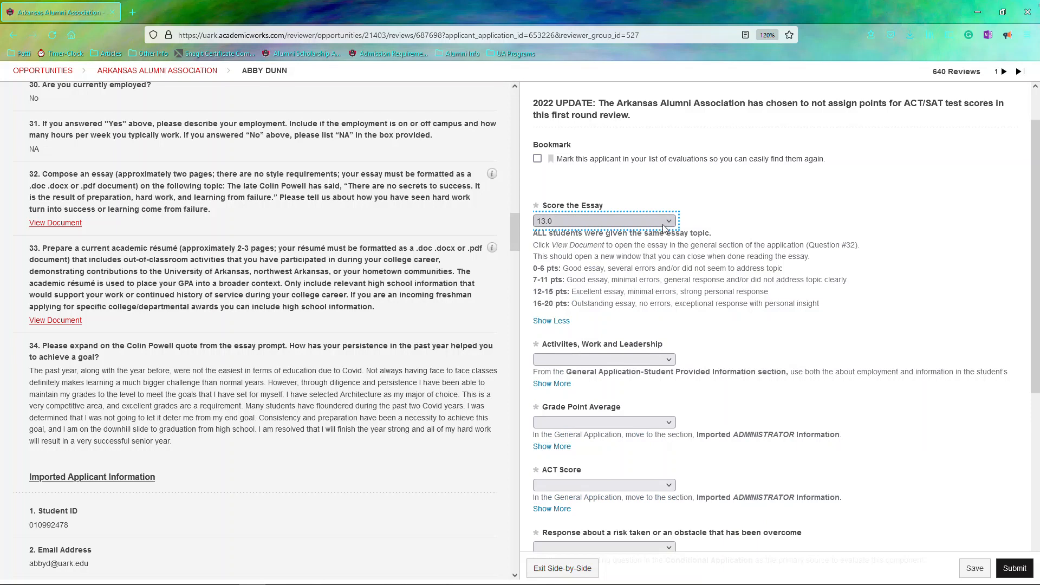
View the applicant's résumé document from question 33 in Word 2016 and close it.
scroll(662, 224, down, 1)
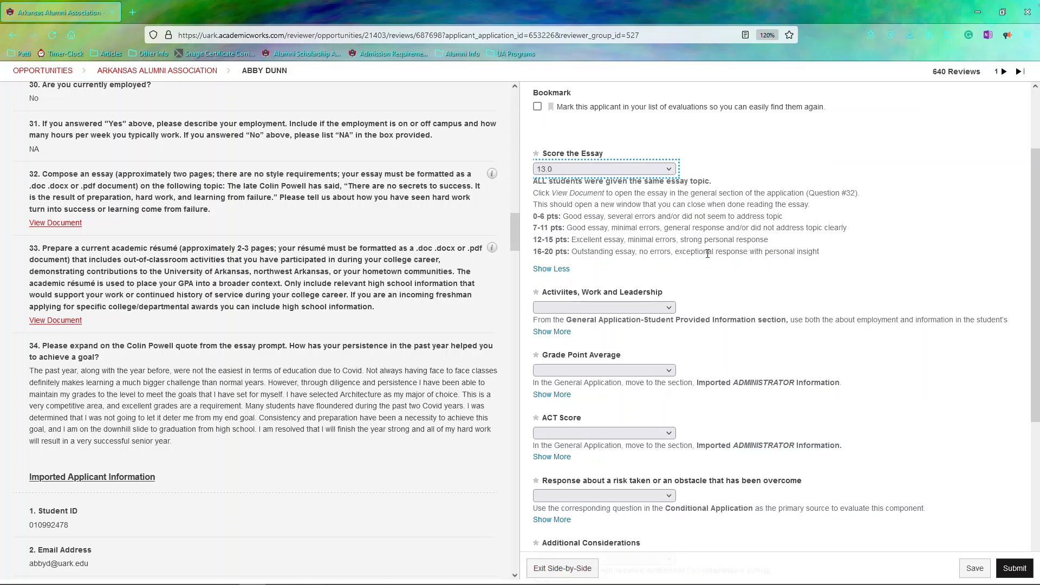
scroll(702, 241, down, 1)
scroll(702, 239, down, 1)
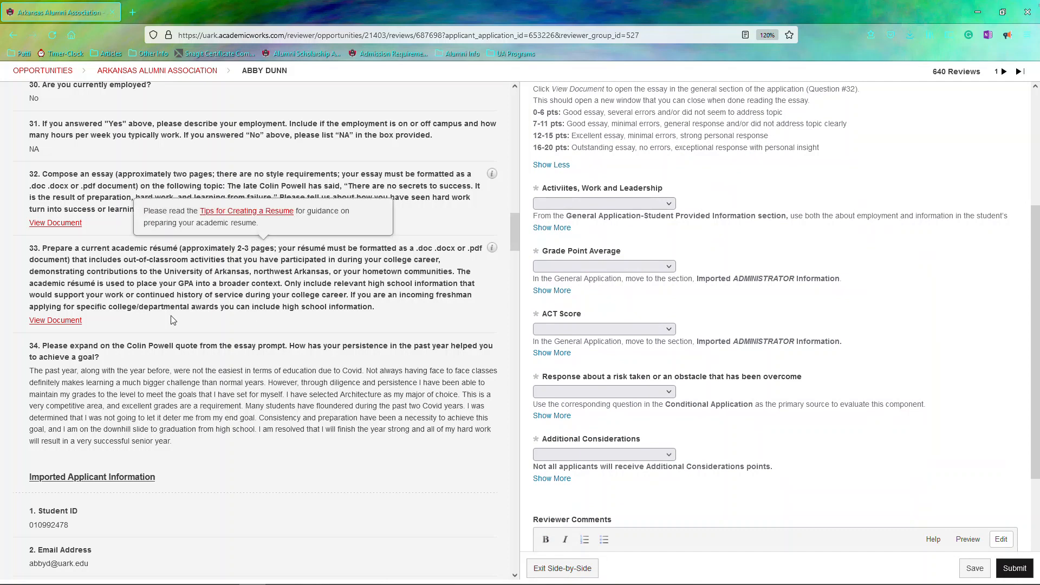
click(66, 324)
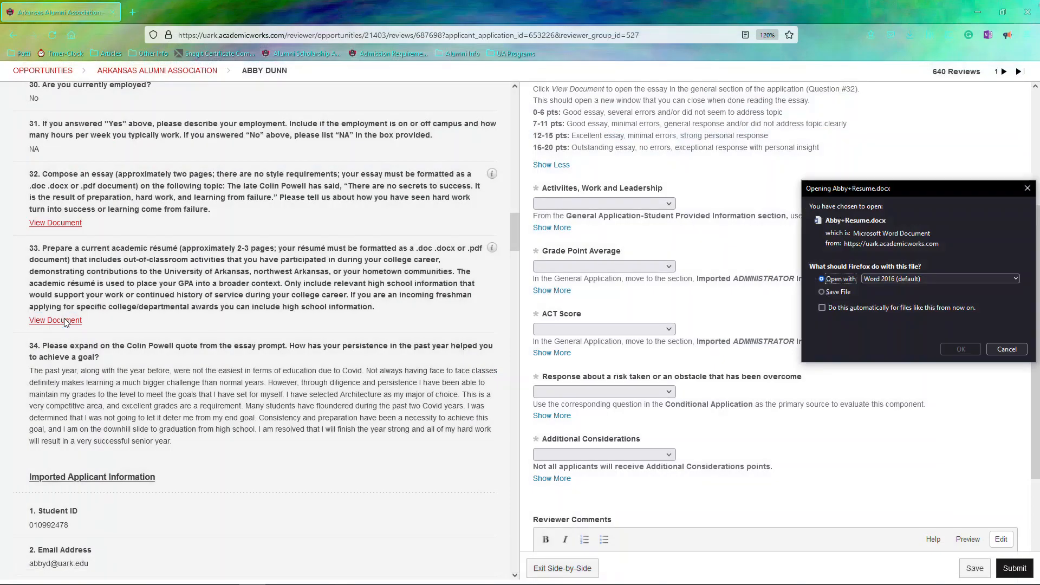
click(961, 349)
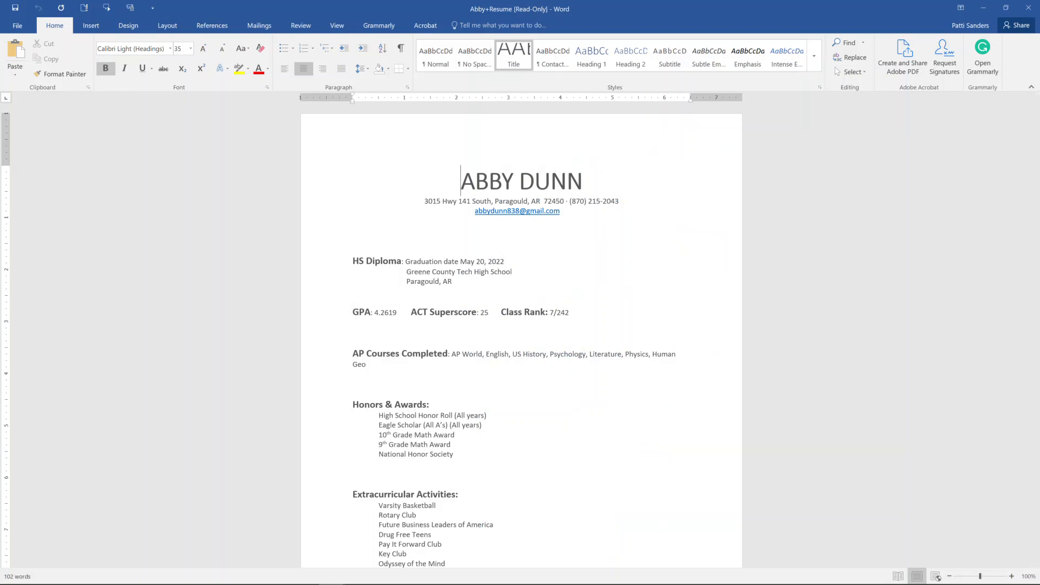
click(1025, 16)
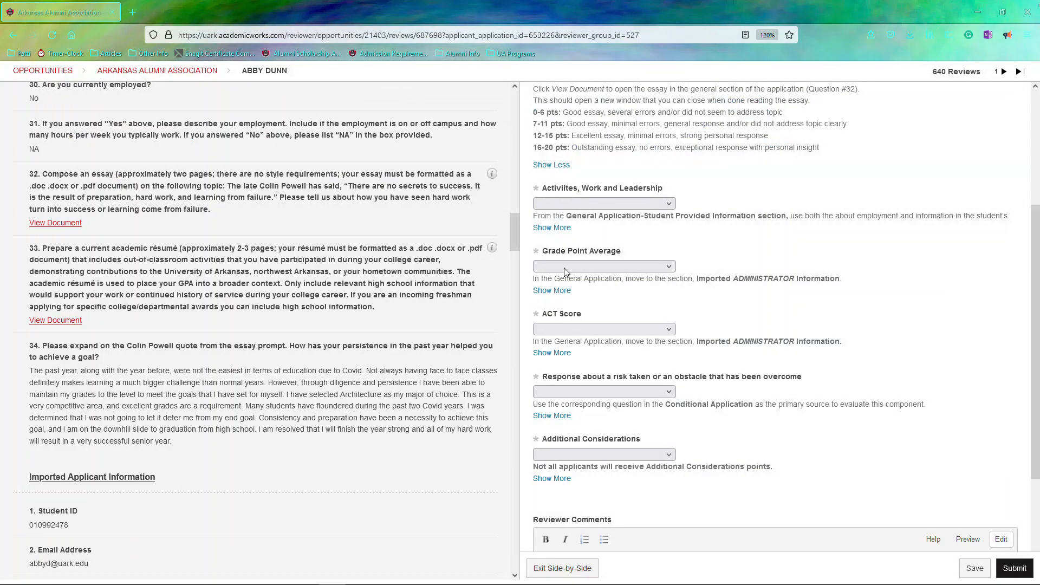
Expand the scoring guidelines for activities, work and leadership and set that score to 5.0.
click(561, 233)
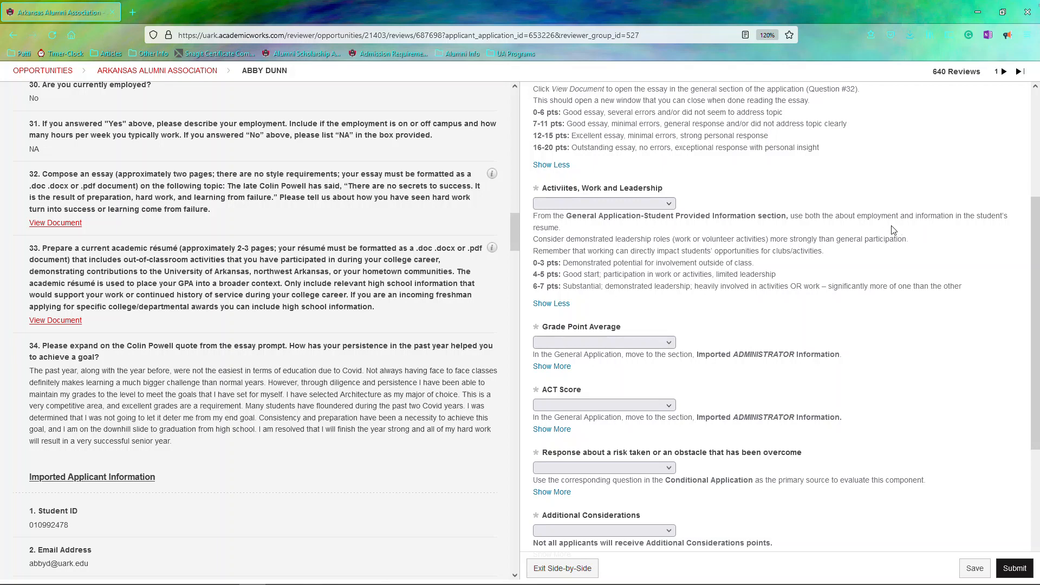
click(671, 205)
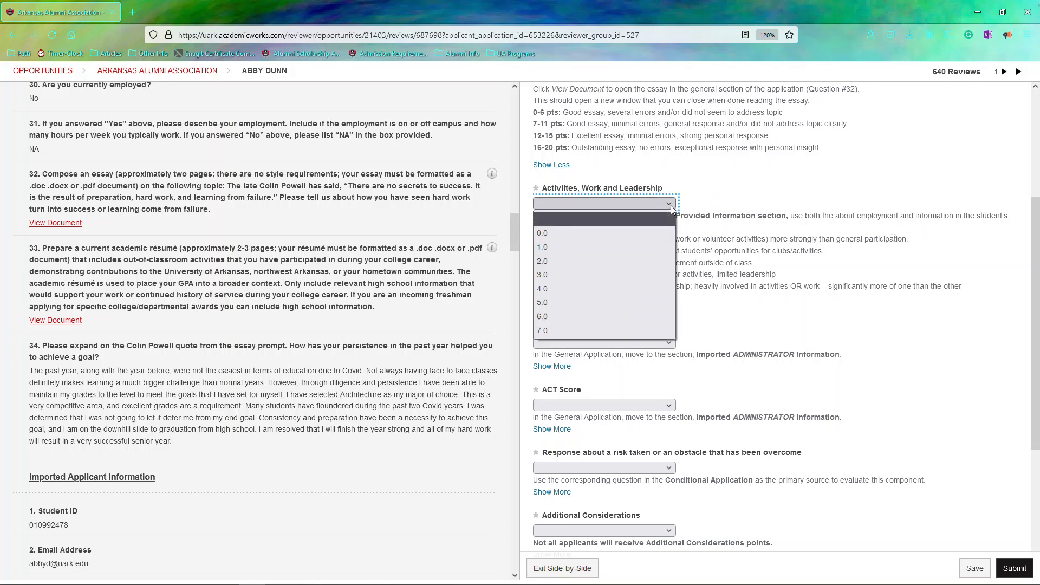
key(5)
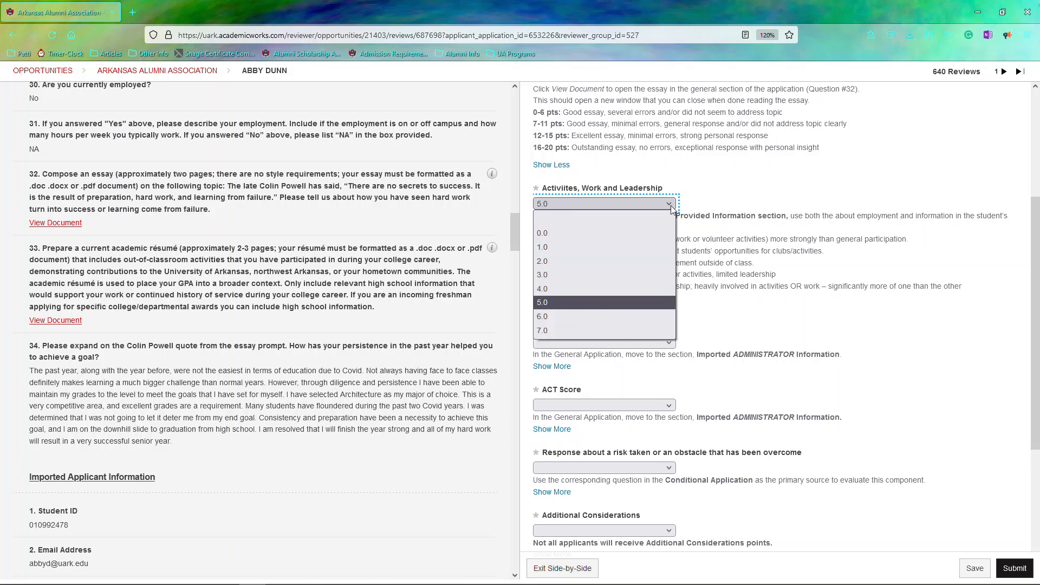
key(Return)
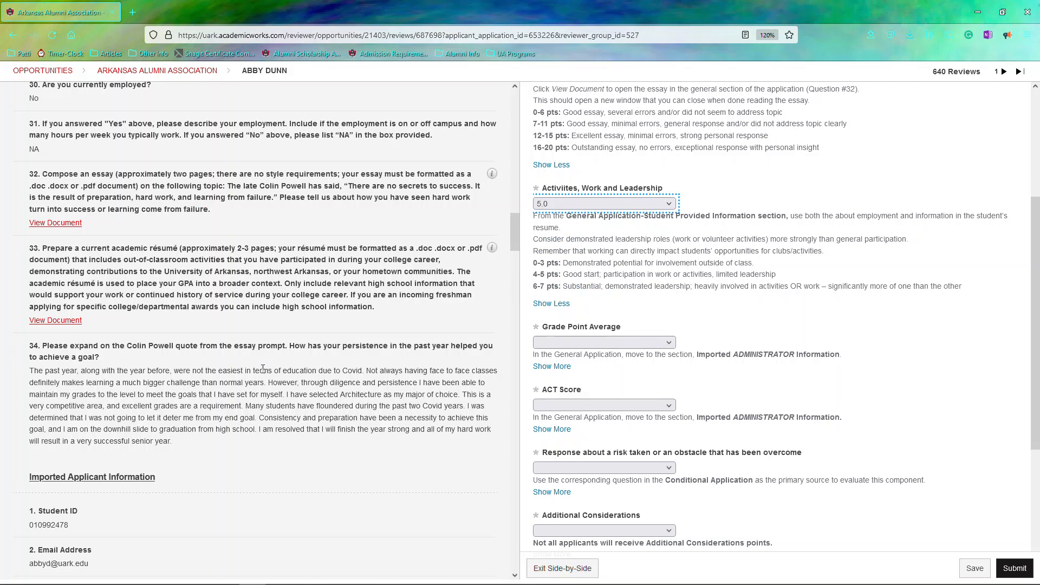
Find SCHOL_CONV_GPA under Imported Administrator Information, expand the Grade Point Average instructions and set that score to 4.2.
scroll(262, 368, down, 5)
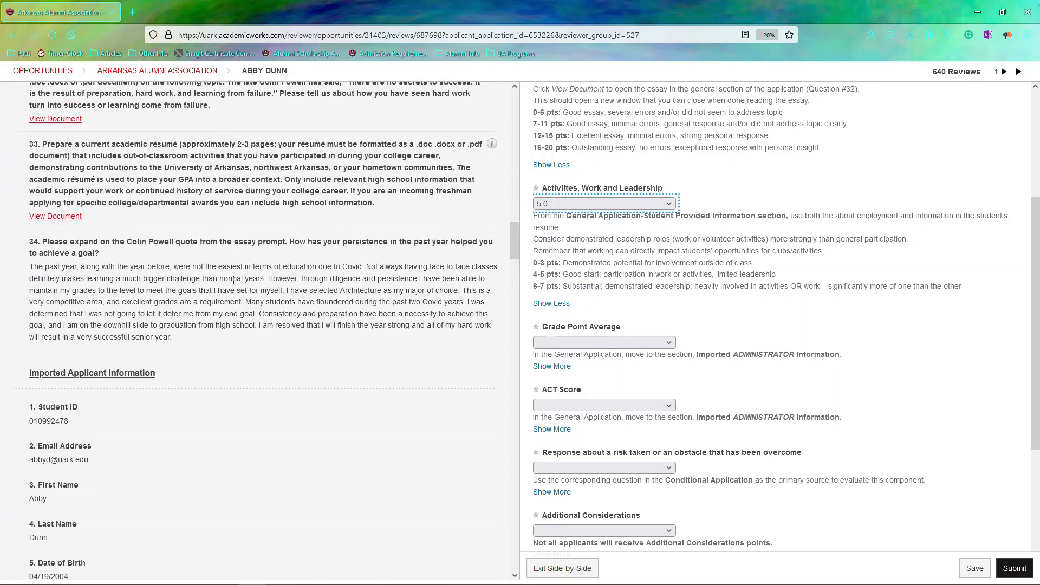
scroll(200, 222, down, 2)
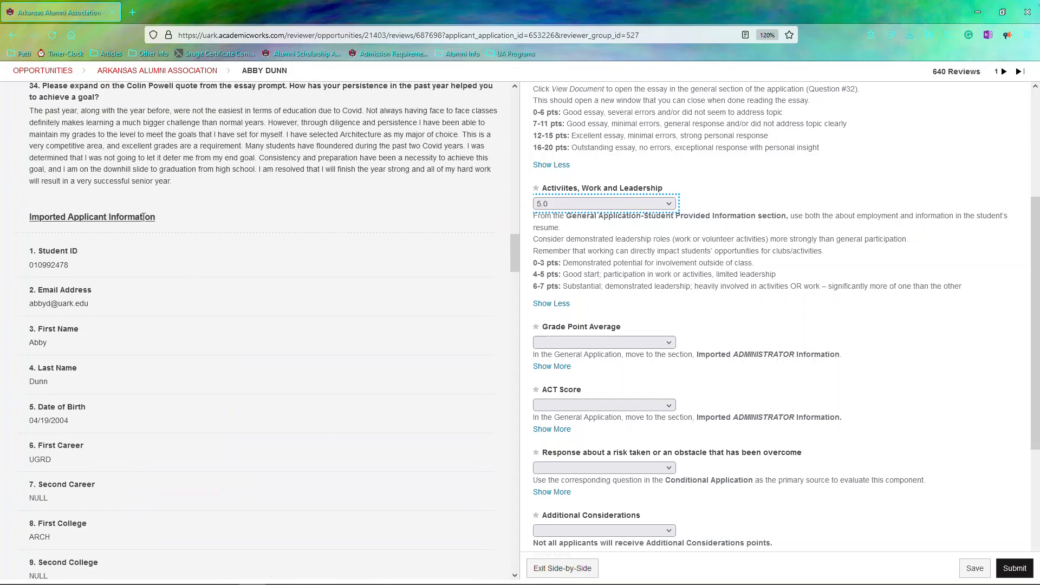
scroll(183, 183, down, 2)
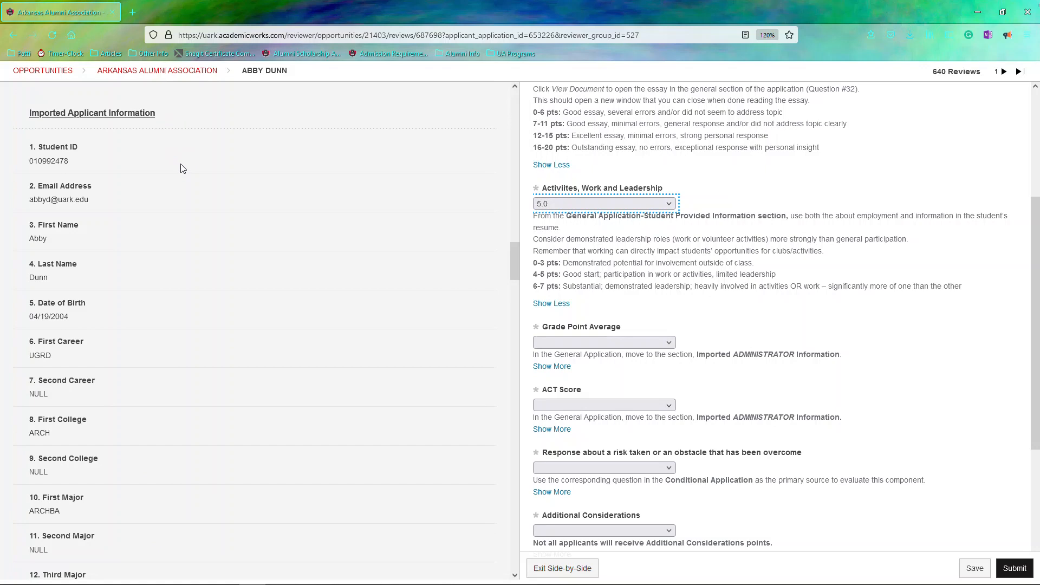
scroll(183, 168, down, 10)
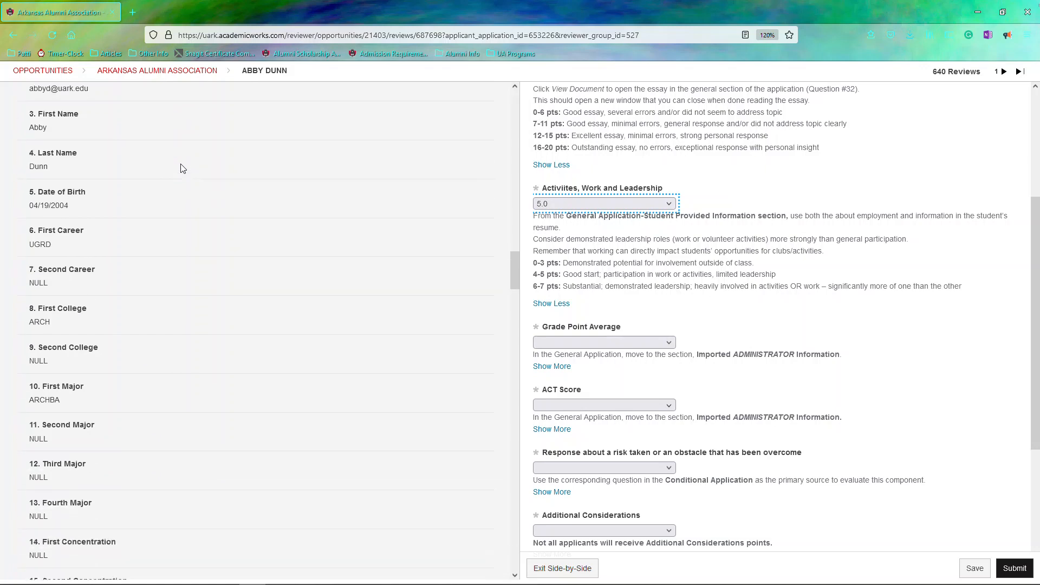
scroll(239, 187, down, 15)
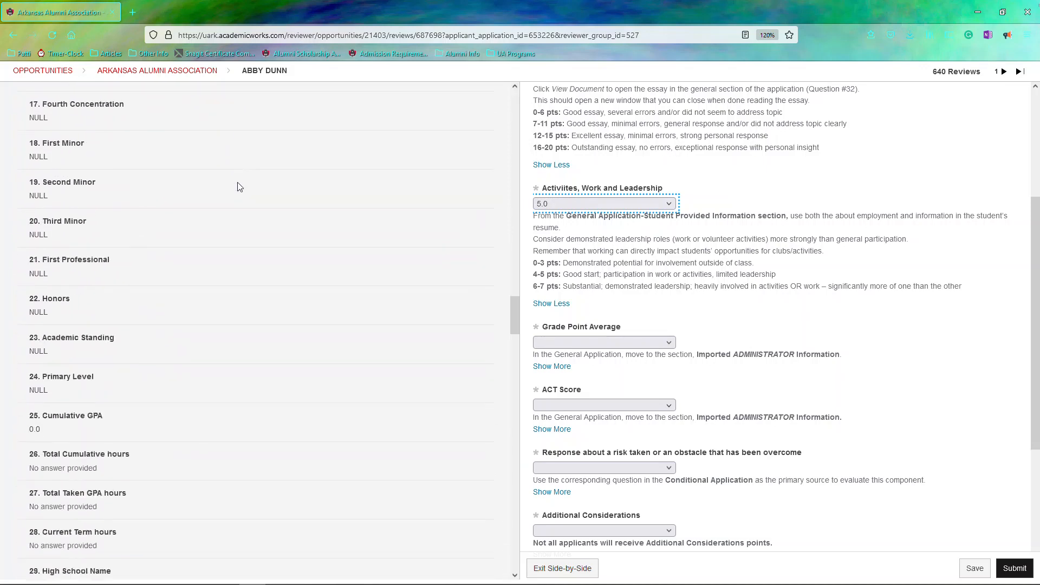
scroll(247, 179, down, 5)
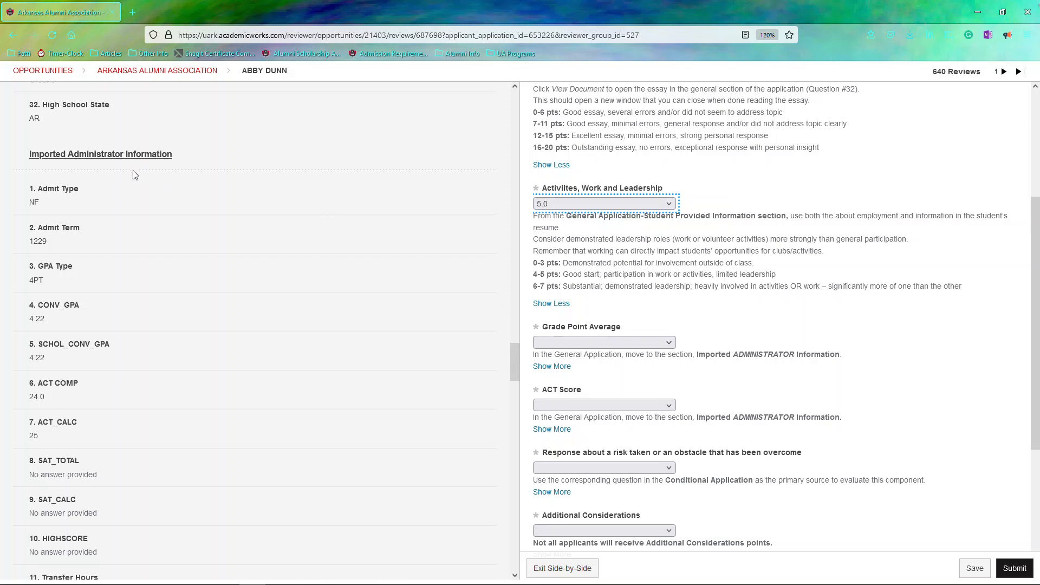
click(551, 367)
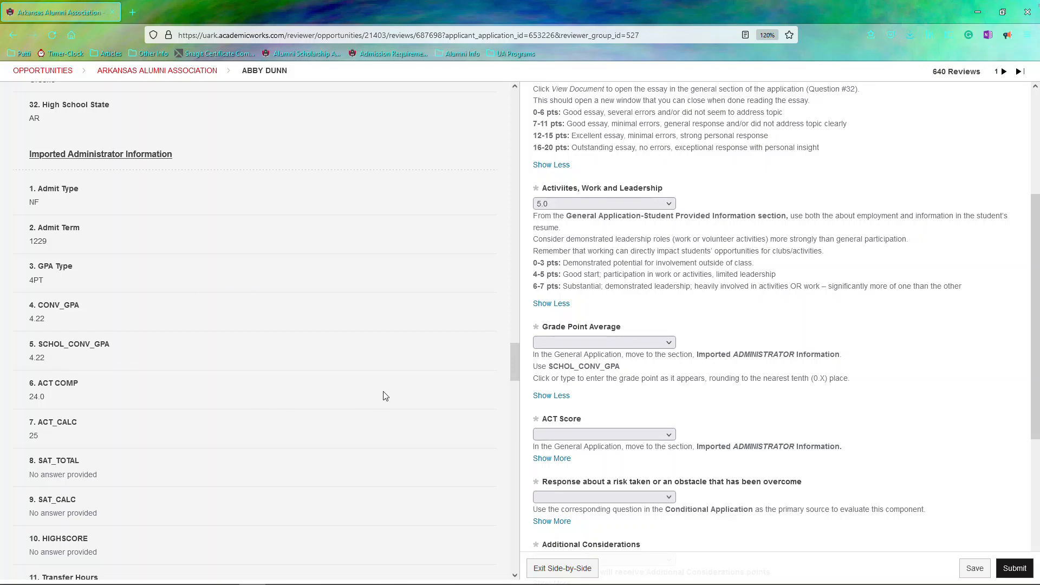
click(669, 342)
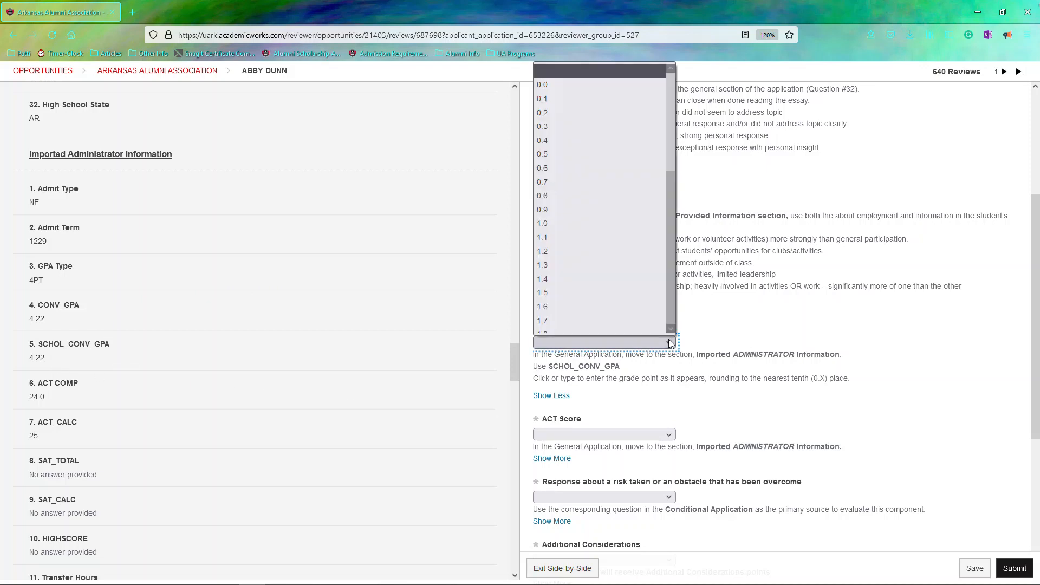
scroll(586, 234, down, 8)
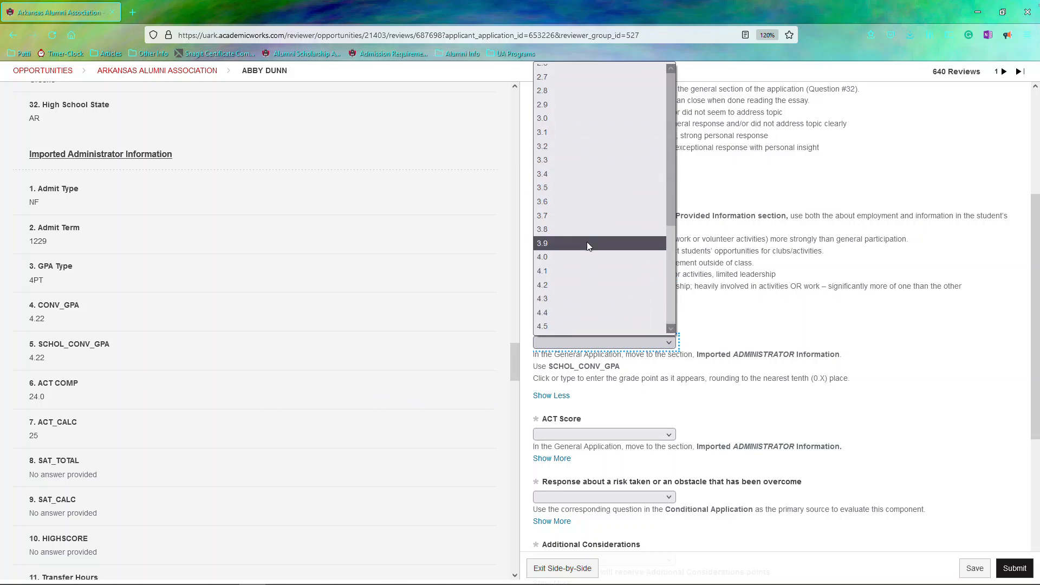
click(551, 286)
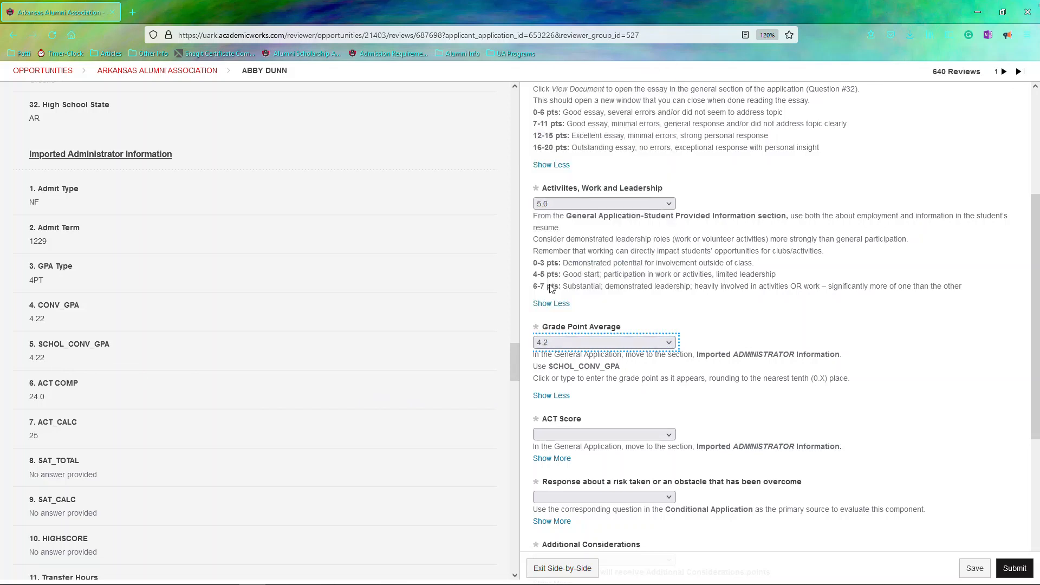
Collapse the Grade Point Average instructions, expand the ACT Score instructions and set that score to 25.0 from the applicant's ACT_CALC value.
click(736, 396)
scroll(740, 373, down, 2)
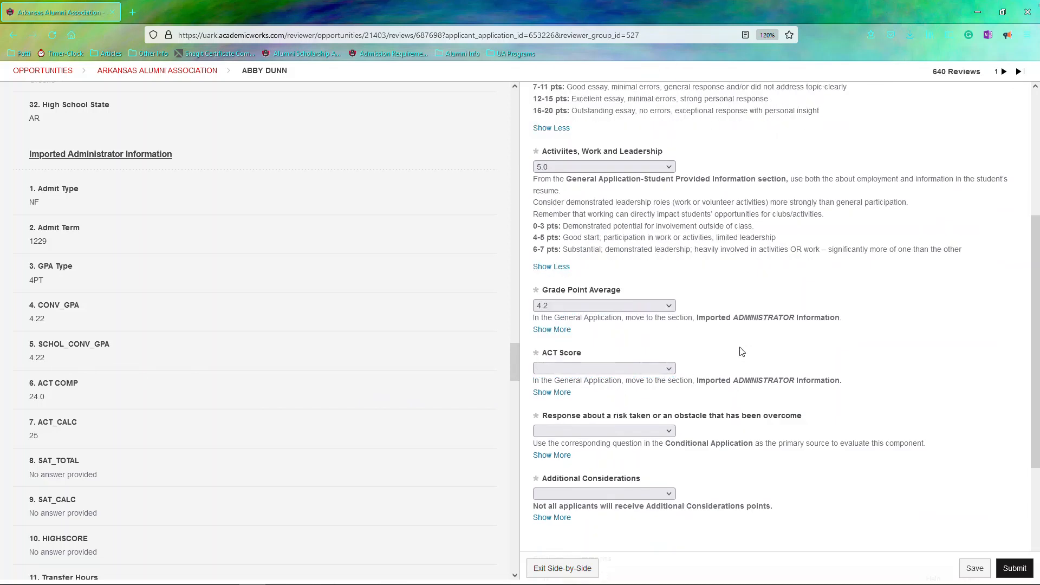
scroll(741, 351, down, 5)
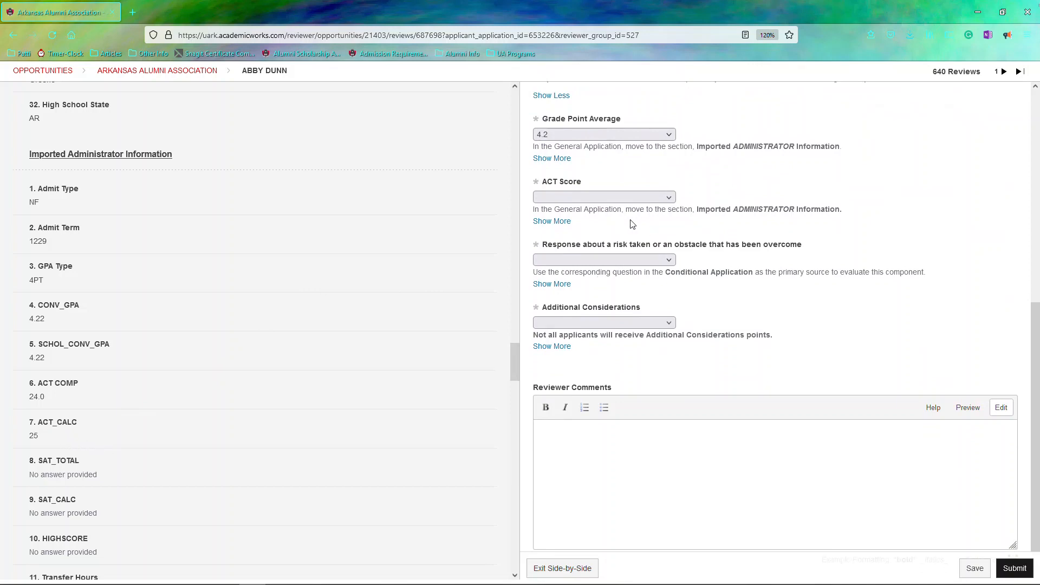
click(566, 222)
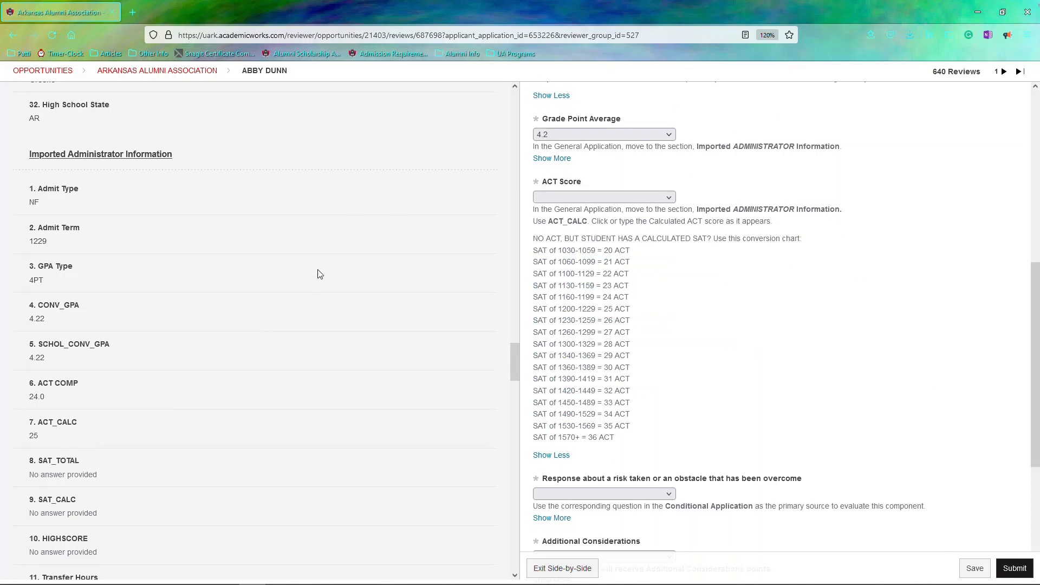
scroll(325, 249, down, 3)
scroll(331, 236, down, 2)
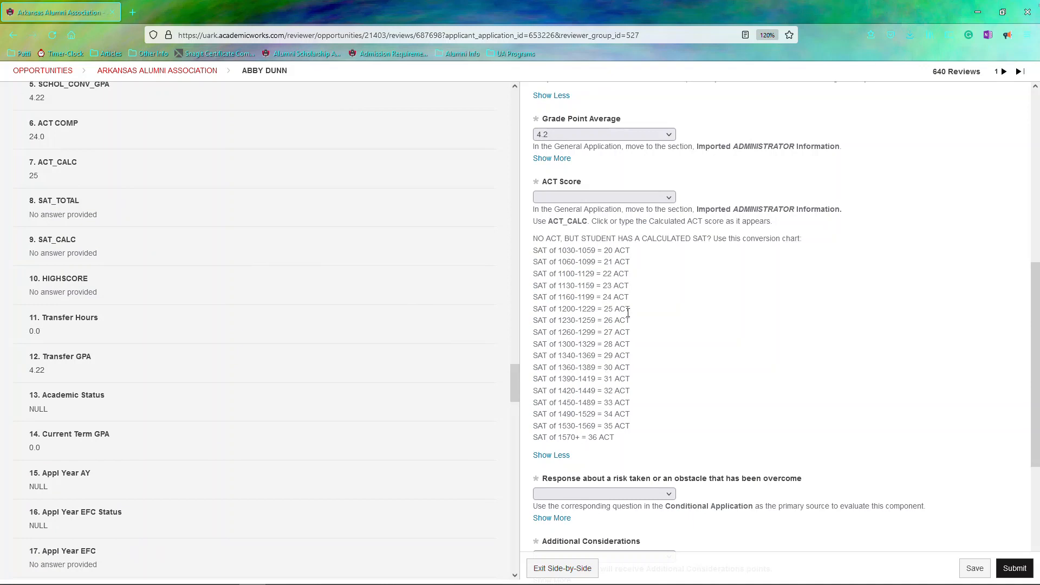
click(668, 200)
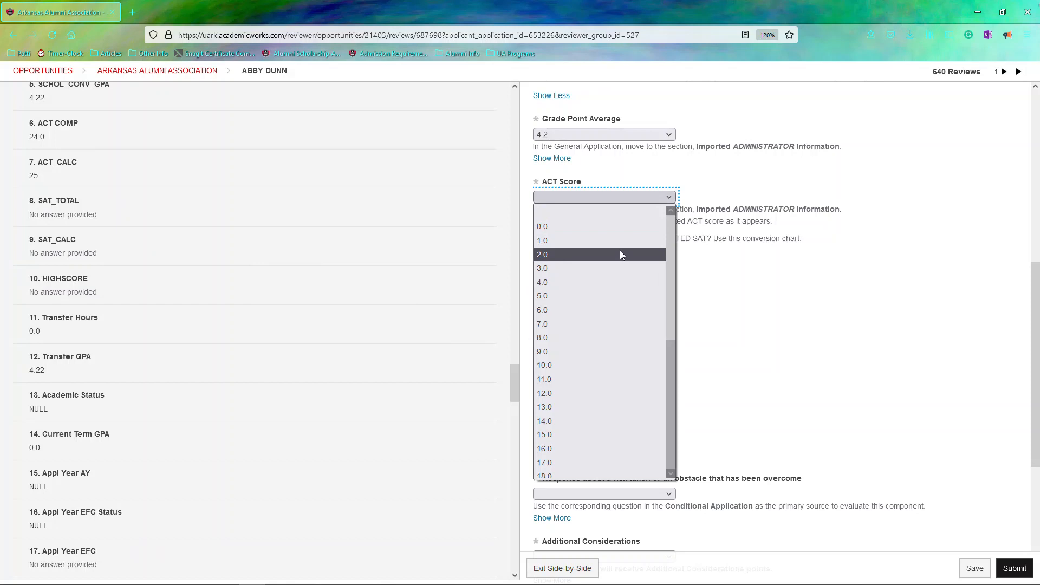
text(25)
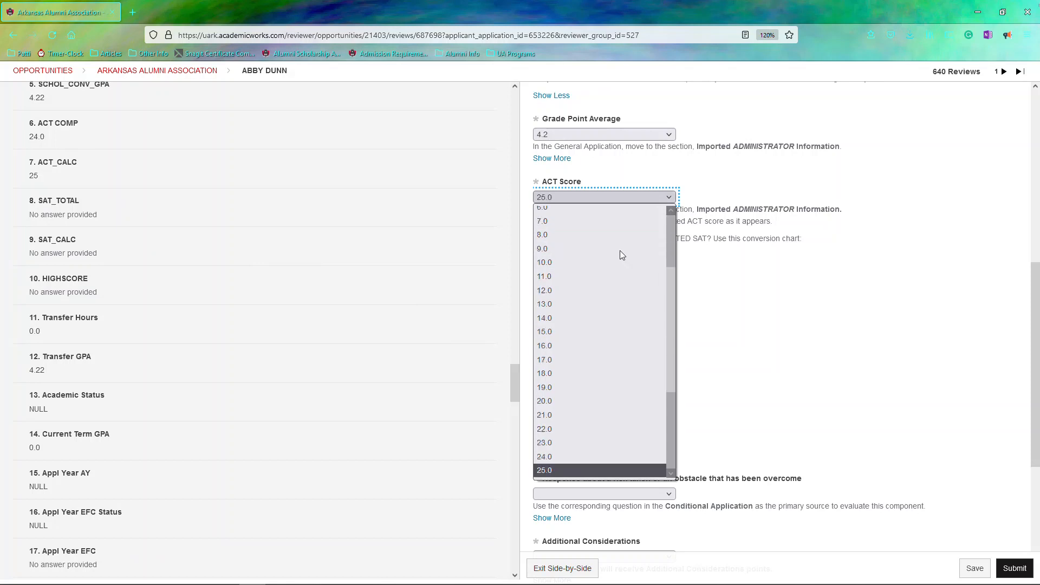
key(Return)
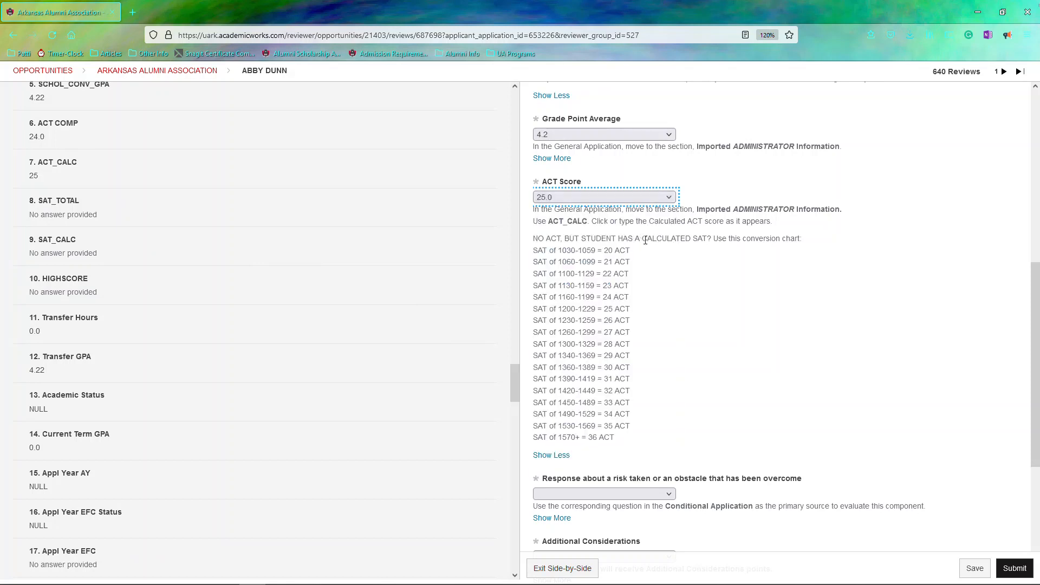
Read through the Conditional Application answers down to question 15 about a risk taken or an obstacle overcome.
click(416, 310)
scroll(415, 310, down, 3)
scroll(404, 295, down, 6)
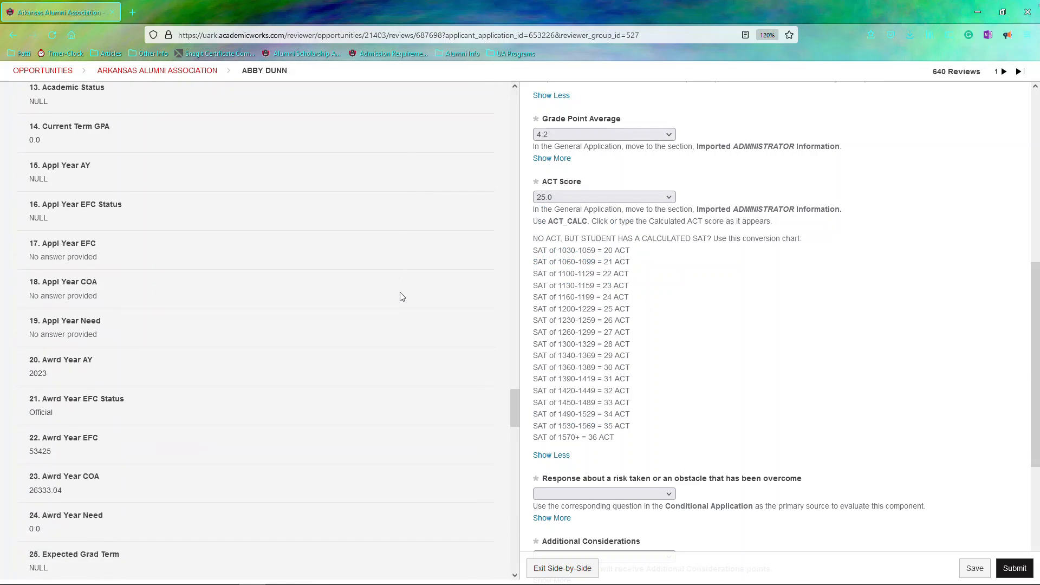
scroll(387, 233, down, 4)
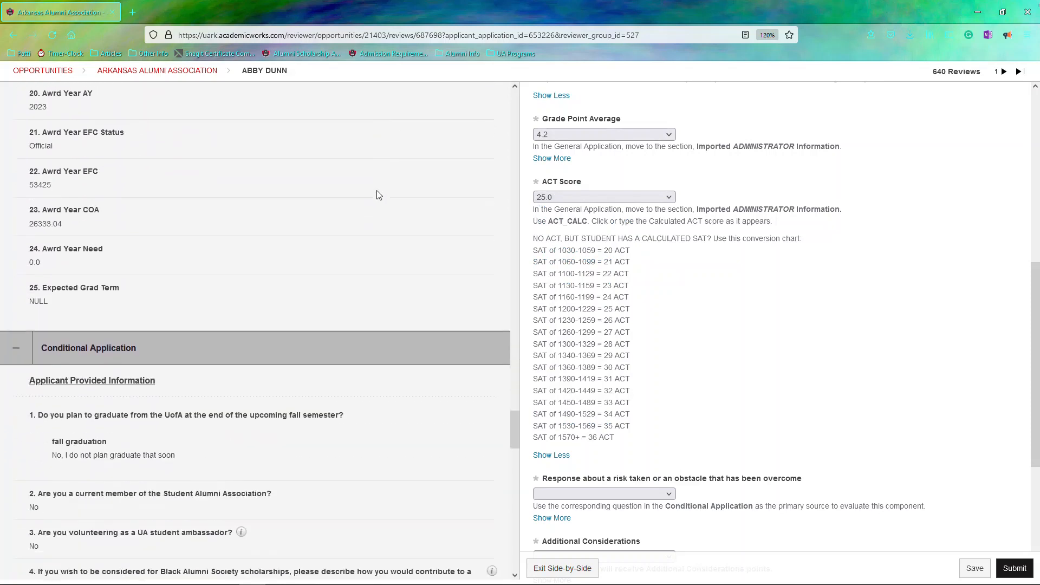
scroll(365, 164, down, 2)
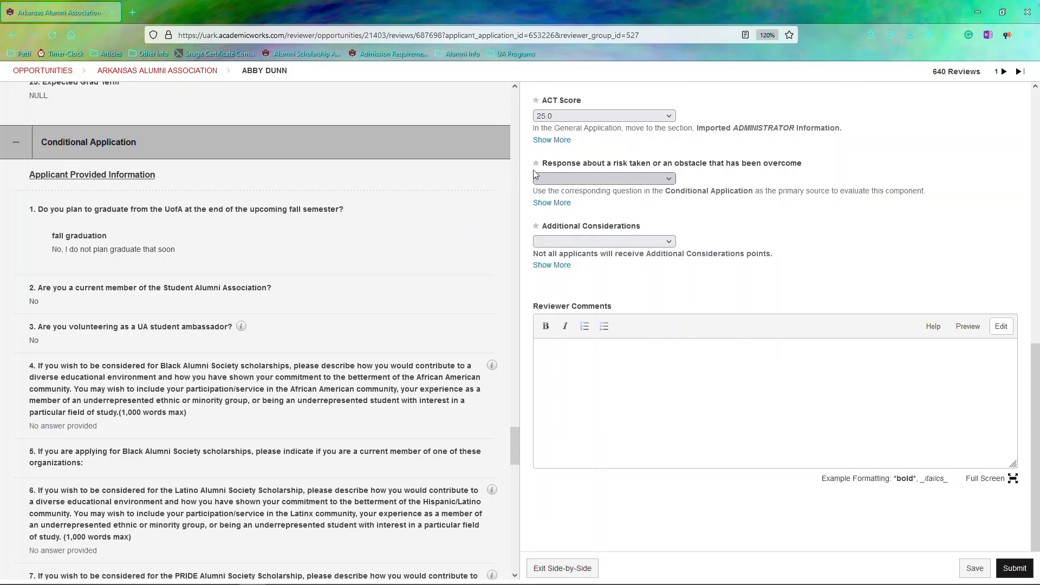
scroll(430, 253, down, 3)
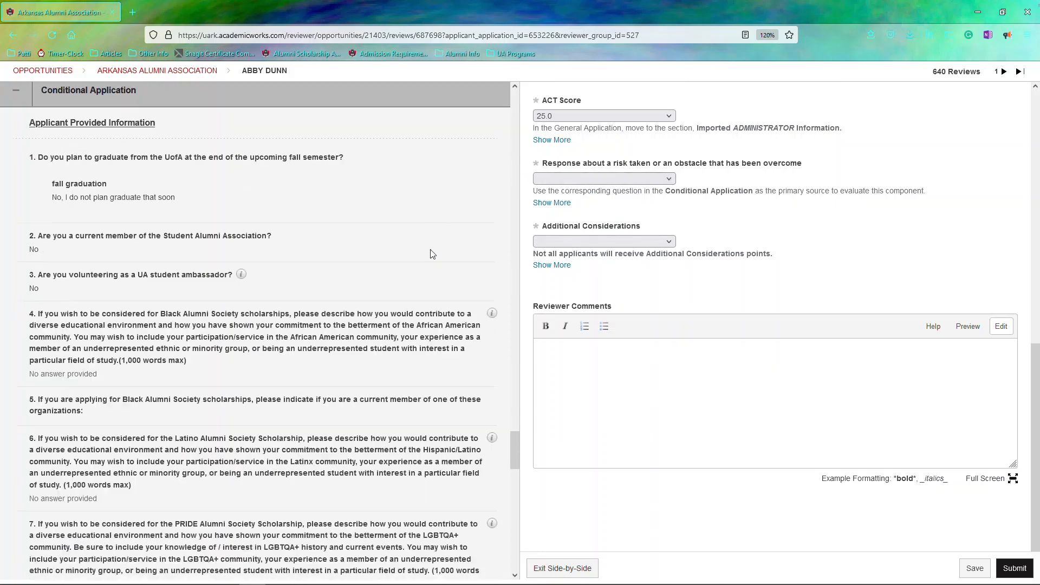
scroll(431, 253, down, 4)
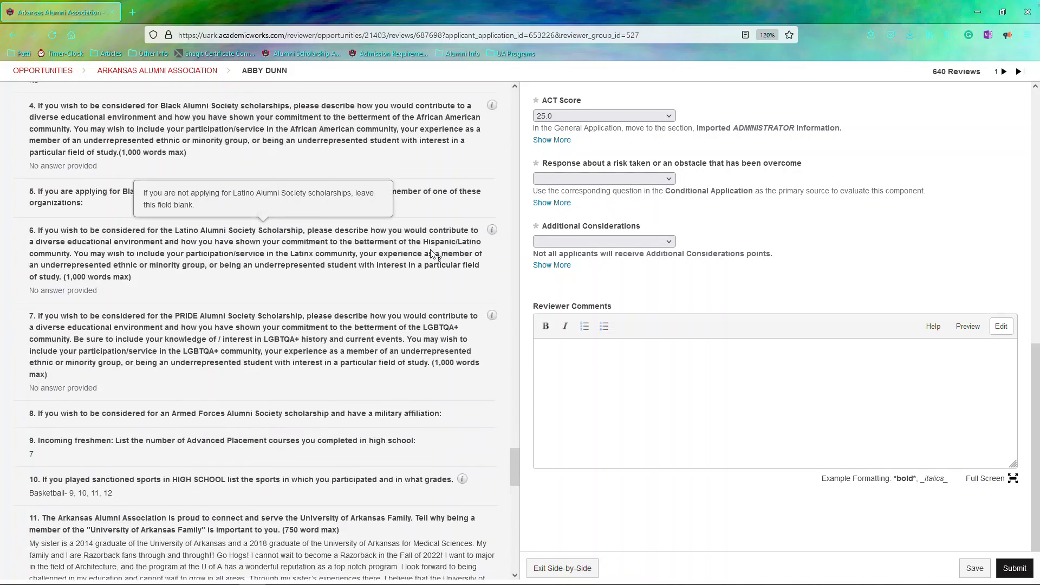
scroll(422, 248, down, 2)
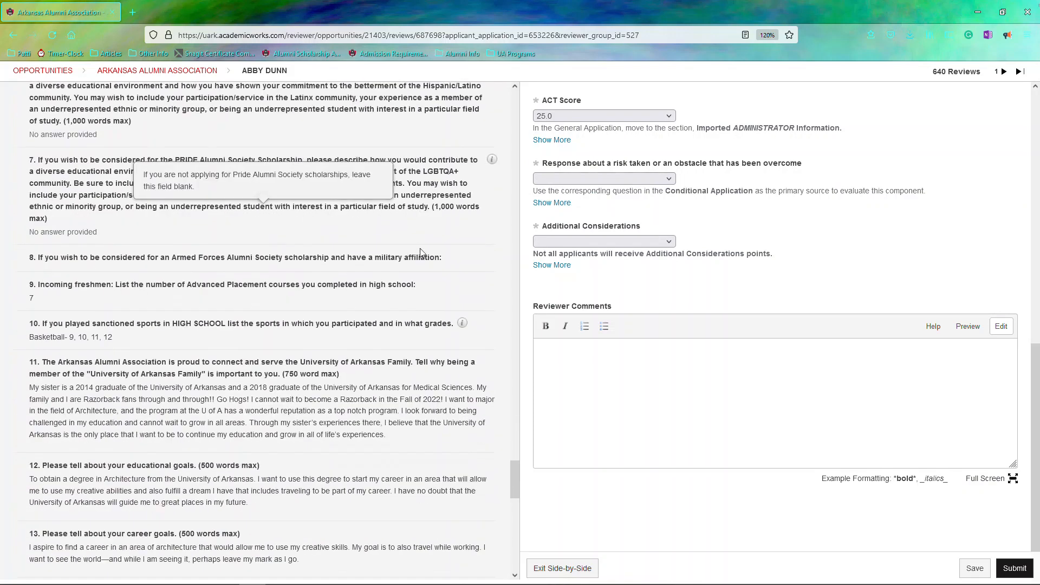
scroll(422, 244, down, 3)
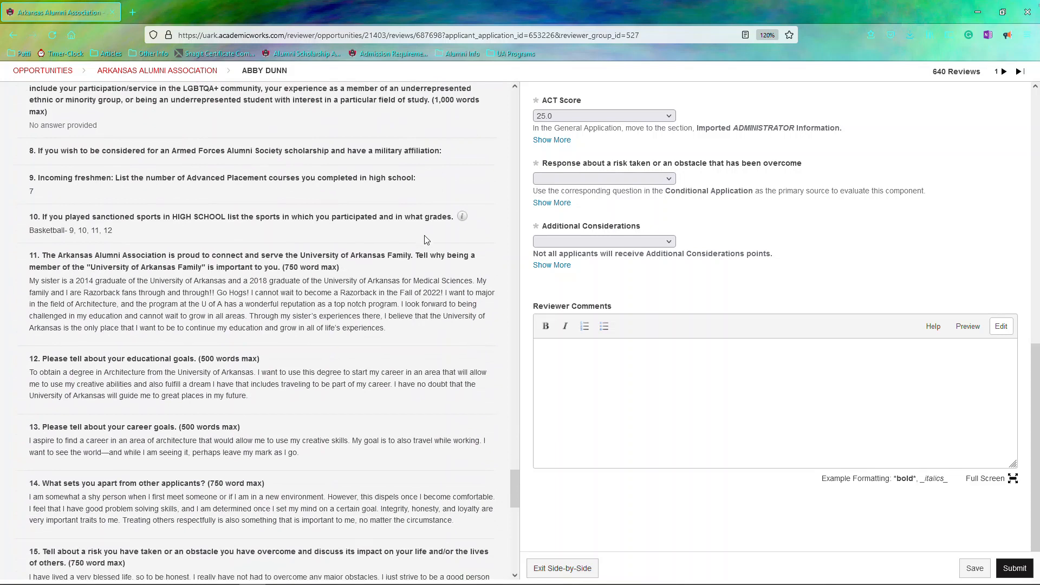
scroll(425, 236, down, 3)
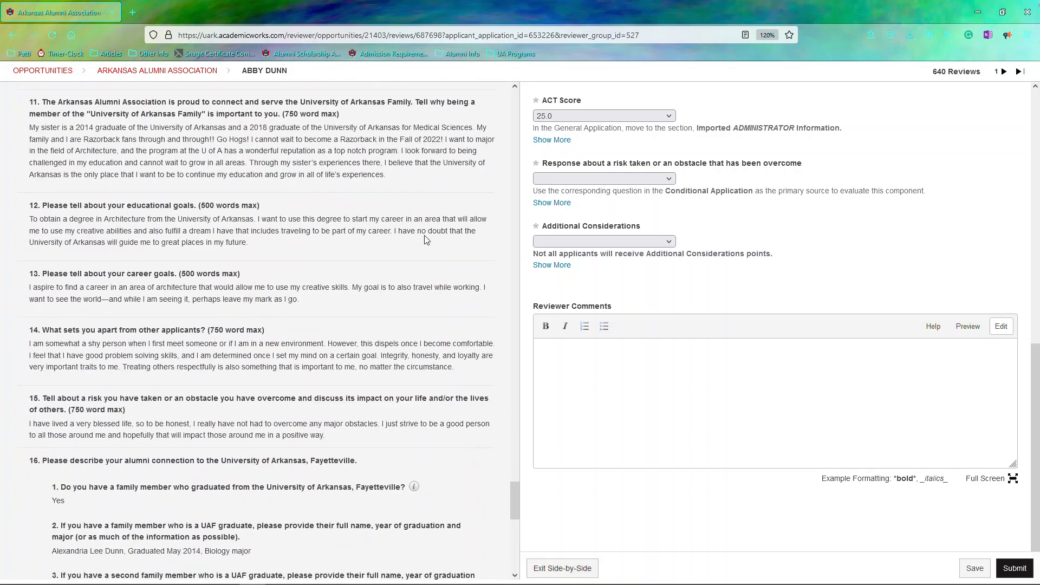
scroll(425, 240, down, 2)
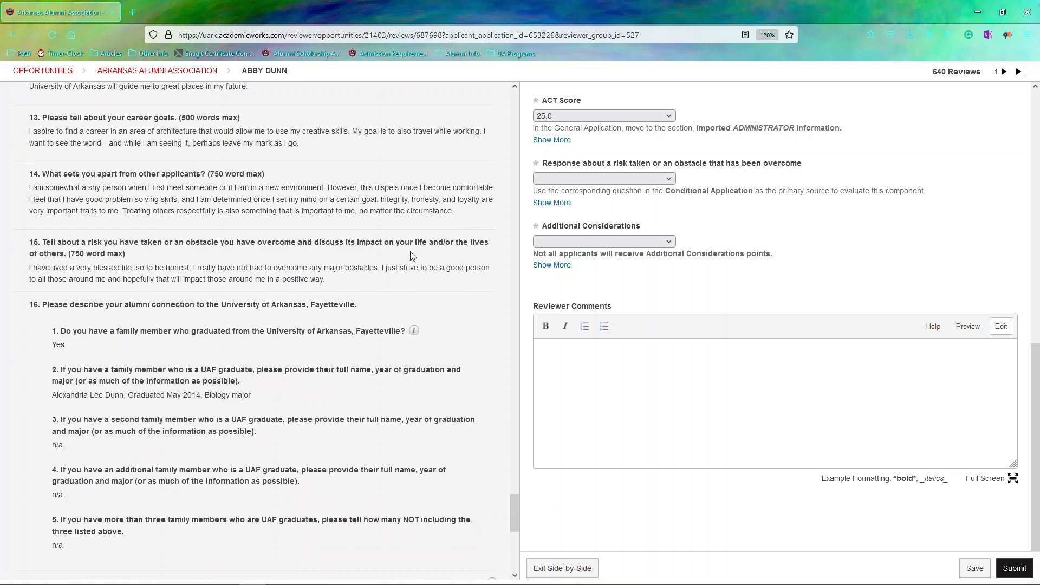
Expand the scoring guidelines for the response about a risk taken or obstacle overcome and set that score to 5.0.
click(549, 205)
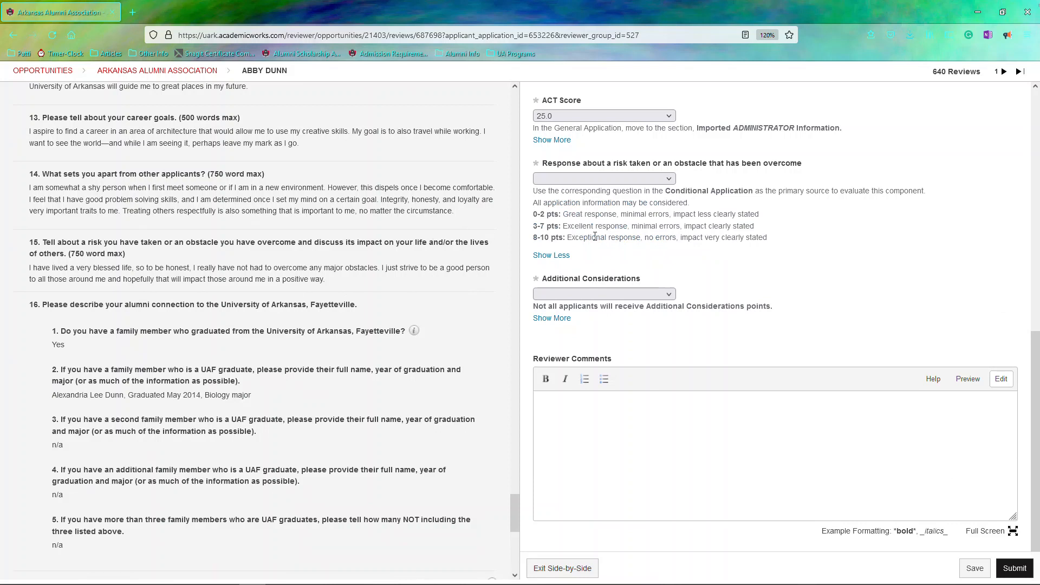
click(667, 178)
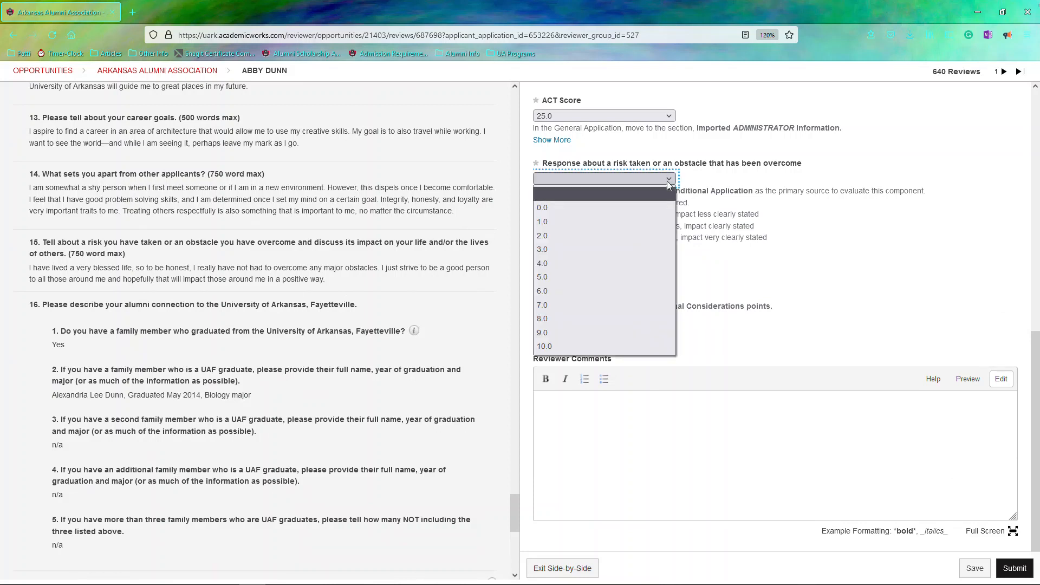
click(565, 276)
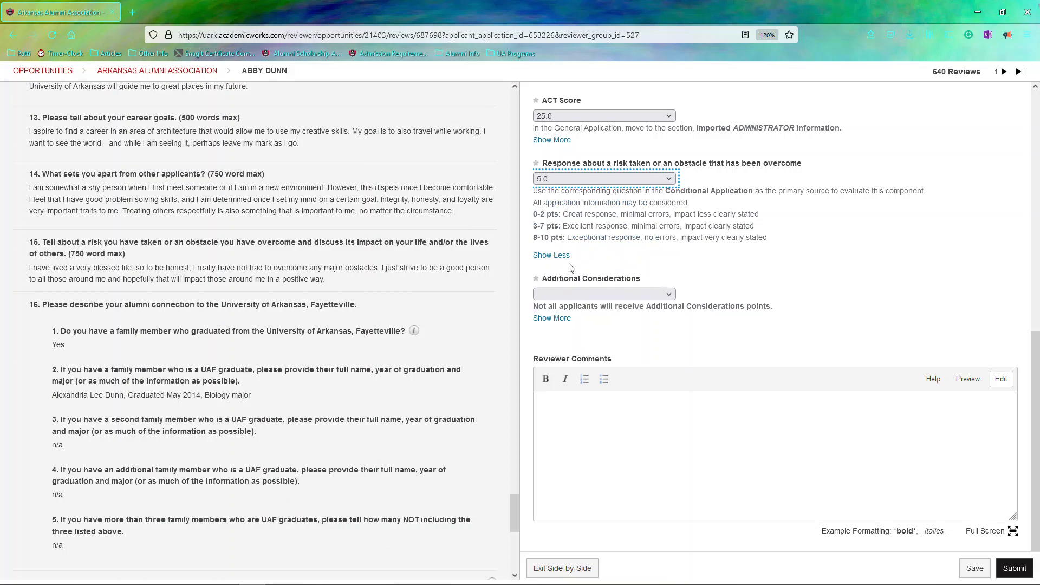
click(724, 277)
Expand the Additional Considerations guidelines, set that score to 3.0 and submit the applicant's review.
scroll(720, 265, down, 1)
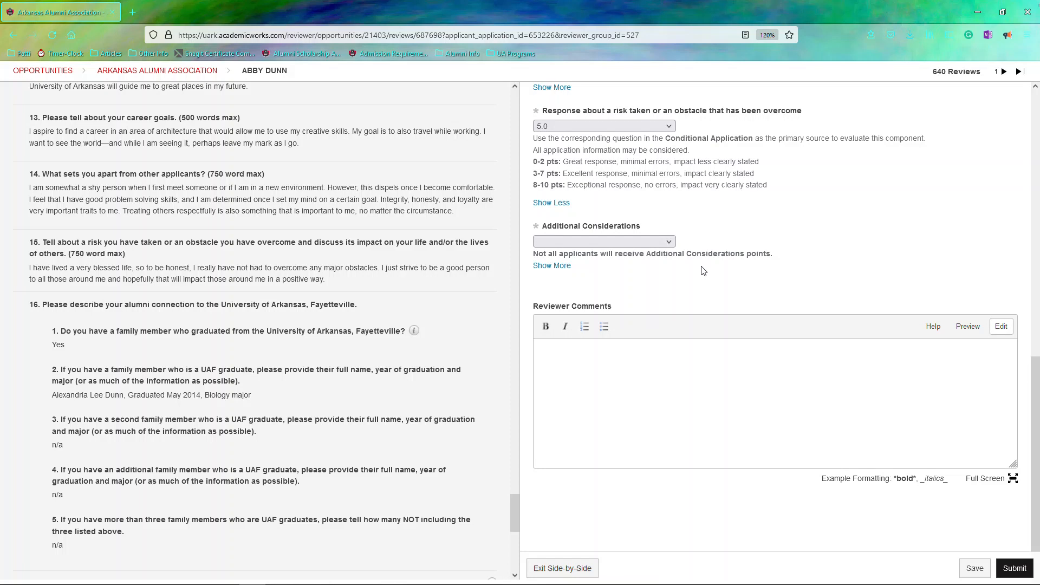
click(570, 266)
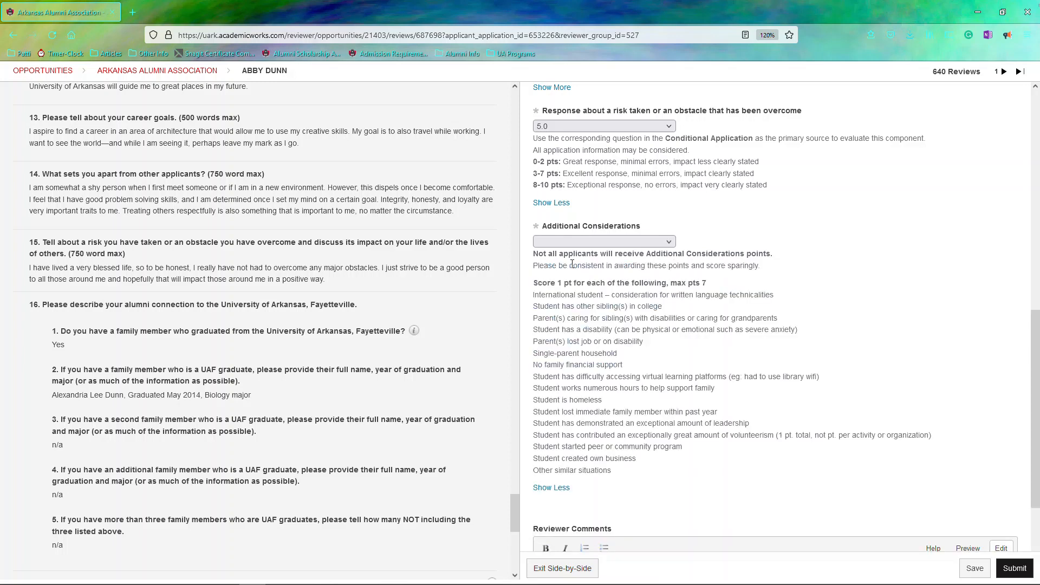
scroll(829, 225, down, 3)
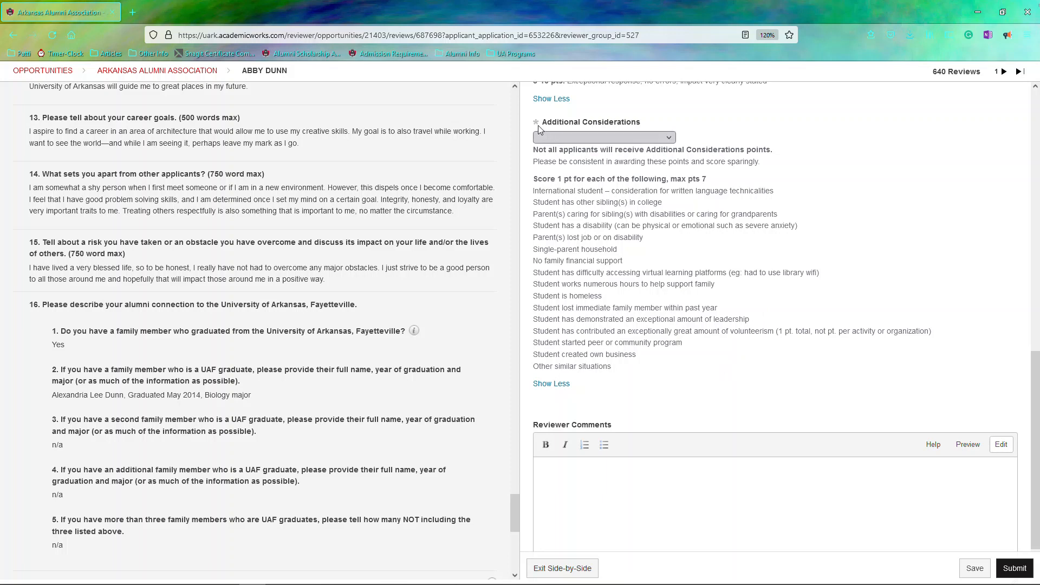
click(668, 141)
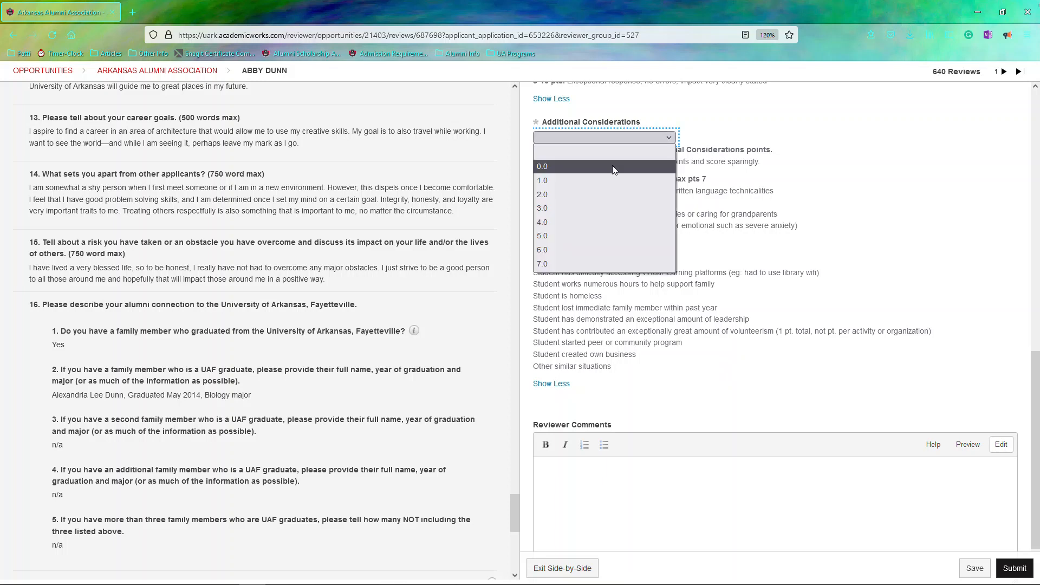
click(559, 209)
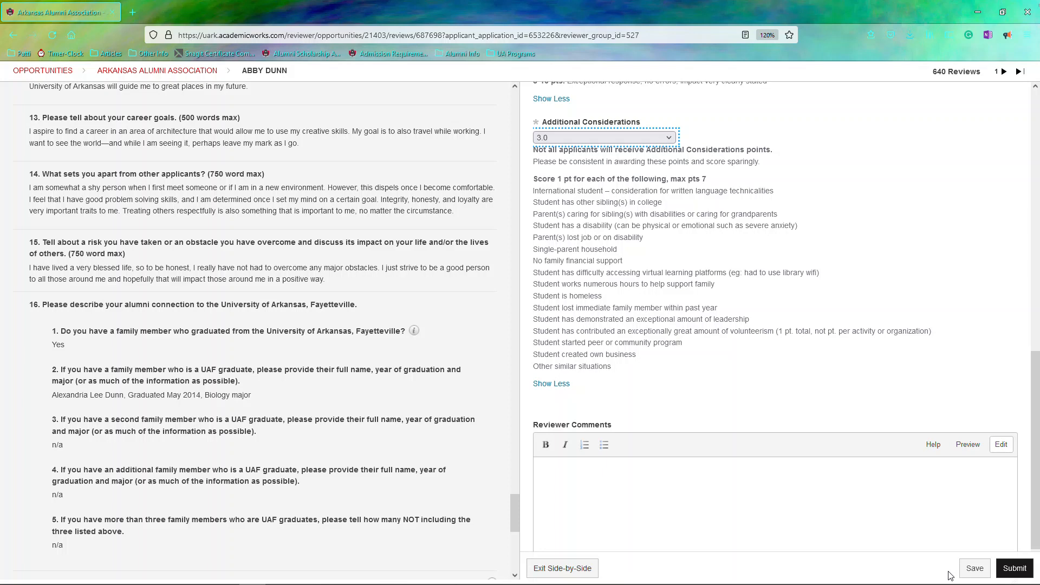
click(1012, 573)
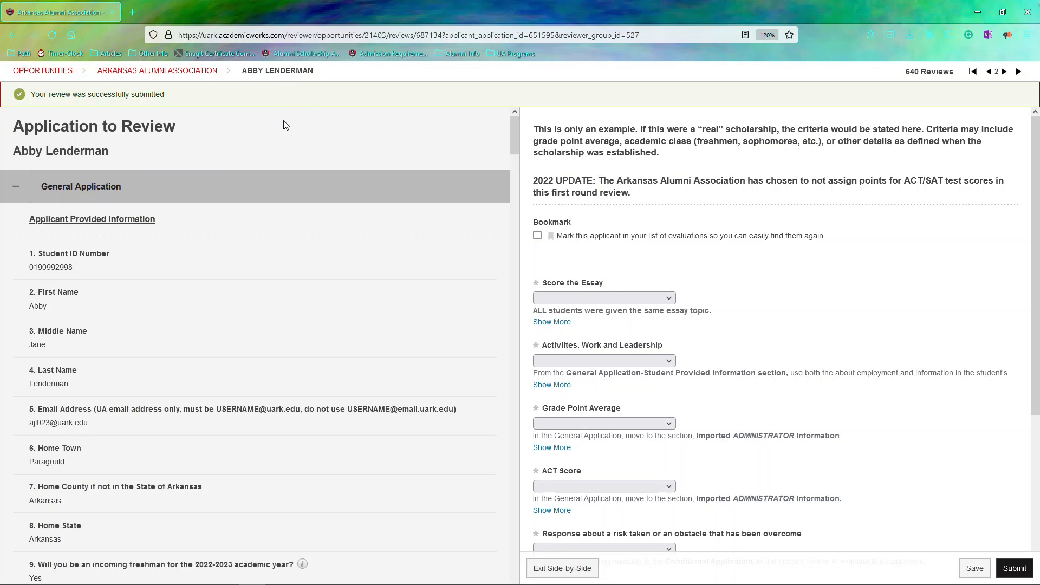
Return to the Arkansas Alumni Association applicant list and go to its end.
click(170, 76)
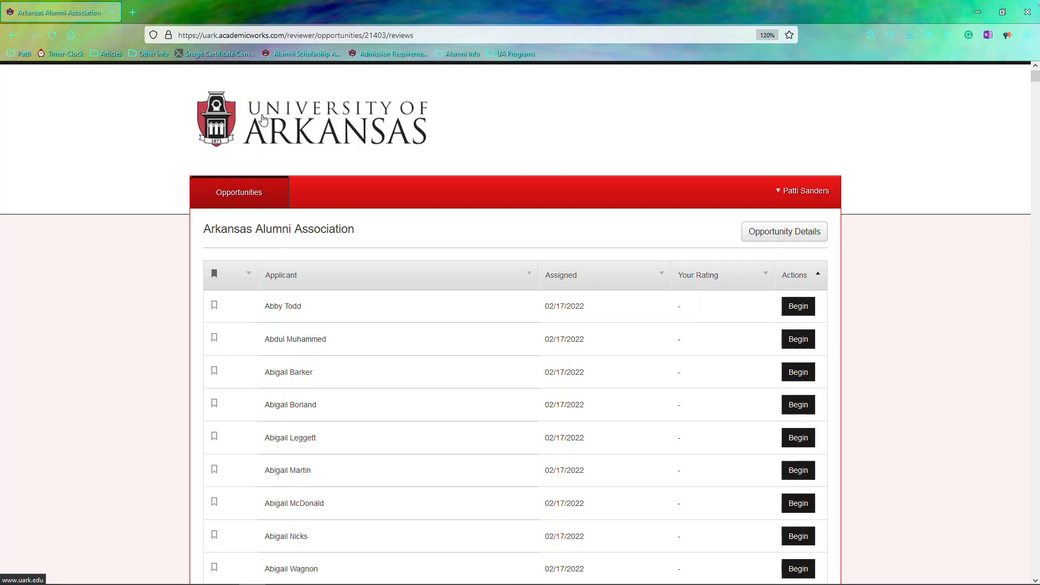
key(End)
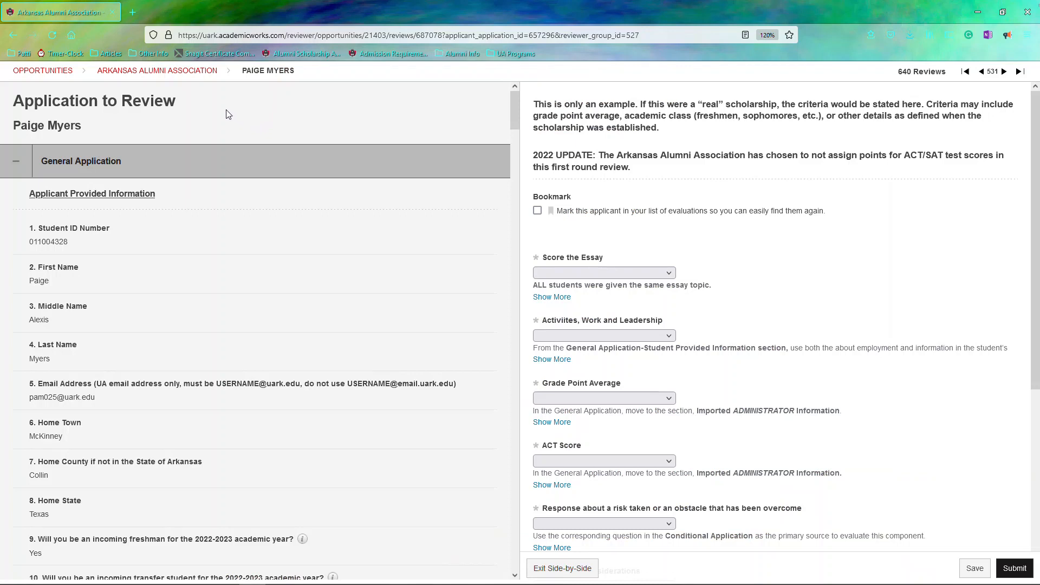
Return to the list of opportunities to evaluate and sign out of the reviewer account.
click(35, 75)
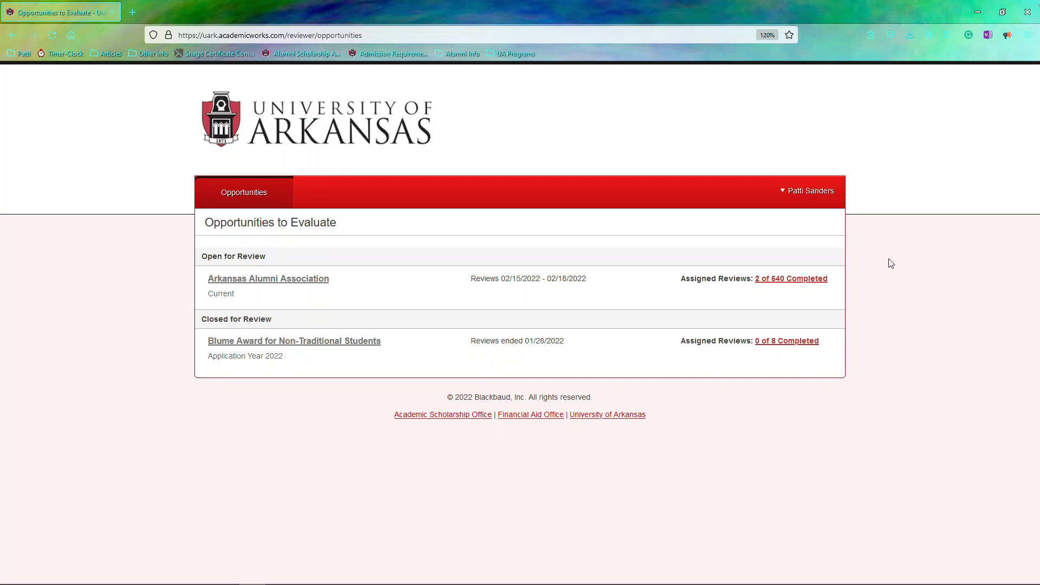
click(816, 194)
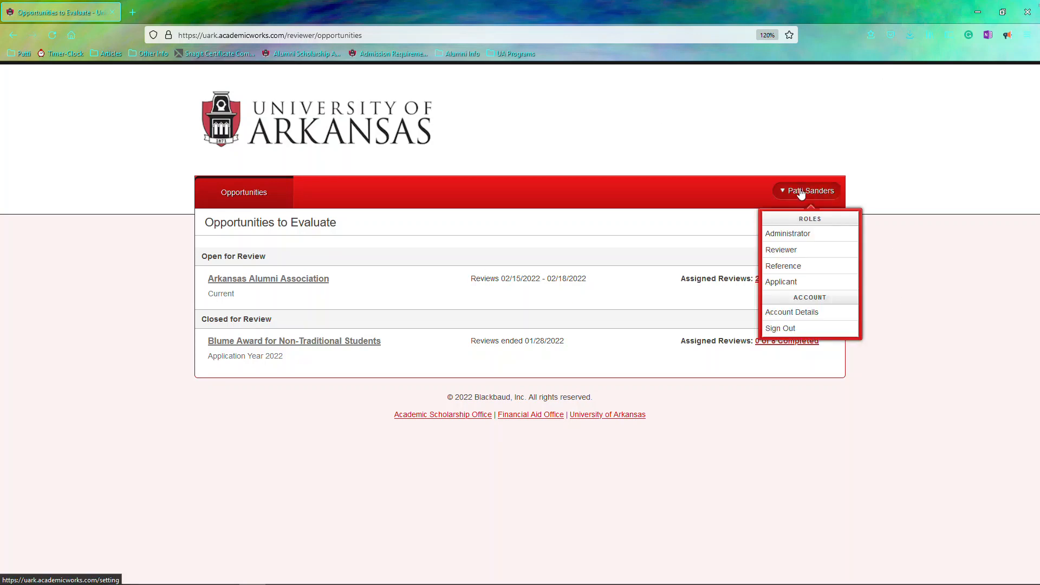
click(791, 334)
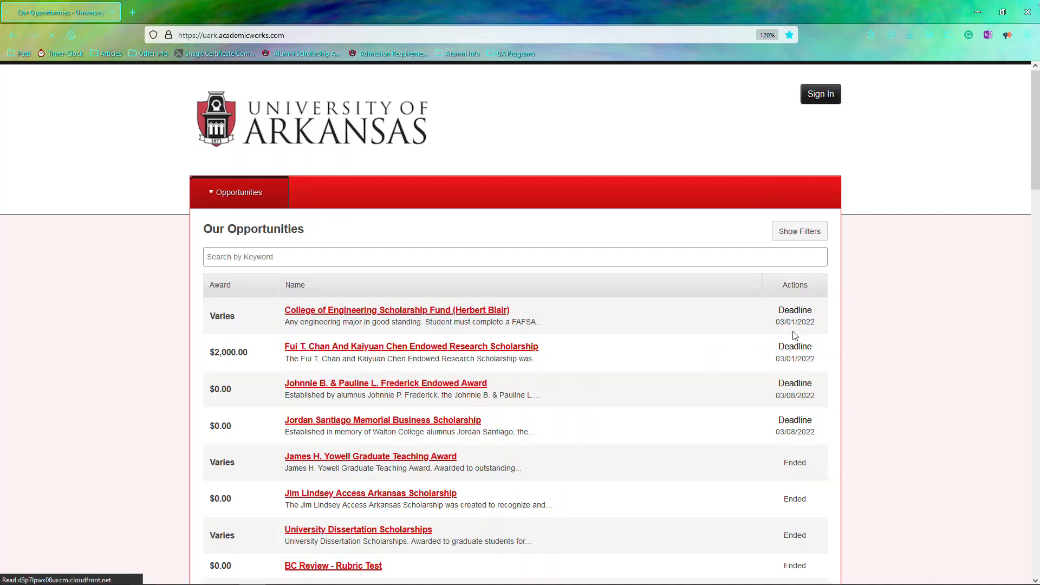